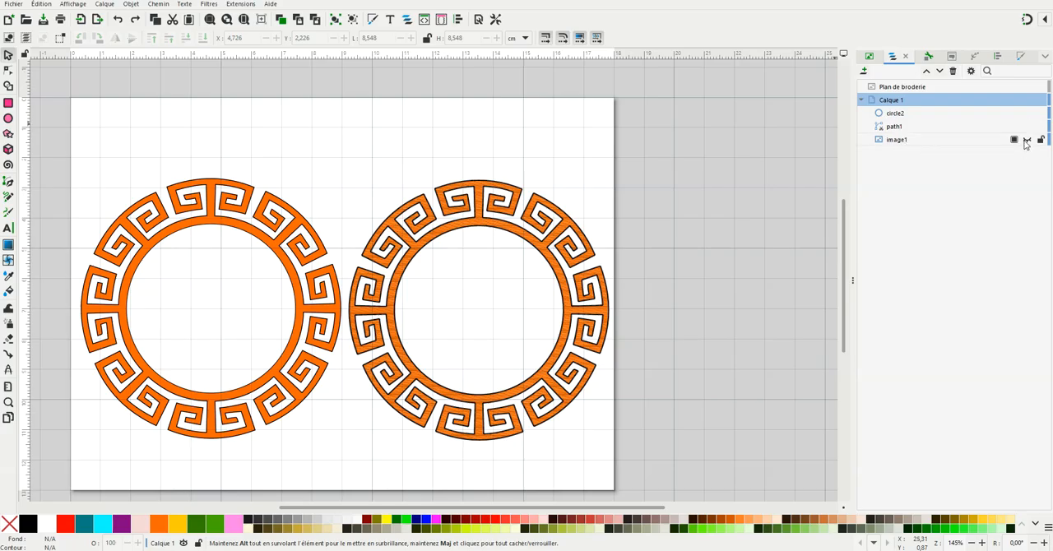
# Step: Show the hidden reference image, move it to the page's upper edge between the rings, and resize it to about 3.14 × 1.94 cm
pyautogui.click(1027, 141)
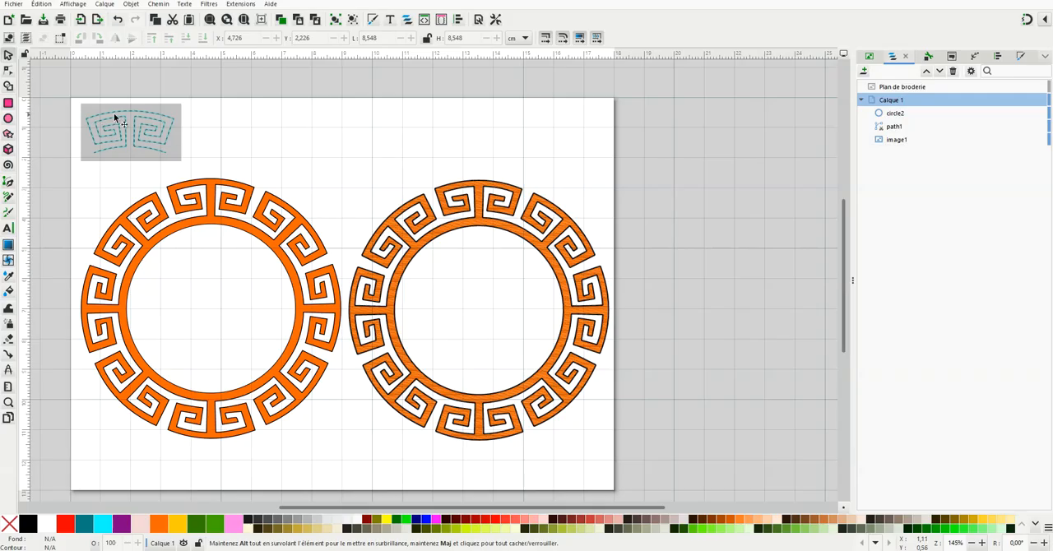
pyautogui.moveTo(127, 112); pyautogui.dragTo(331, 121)
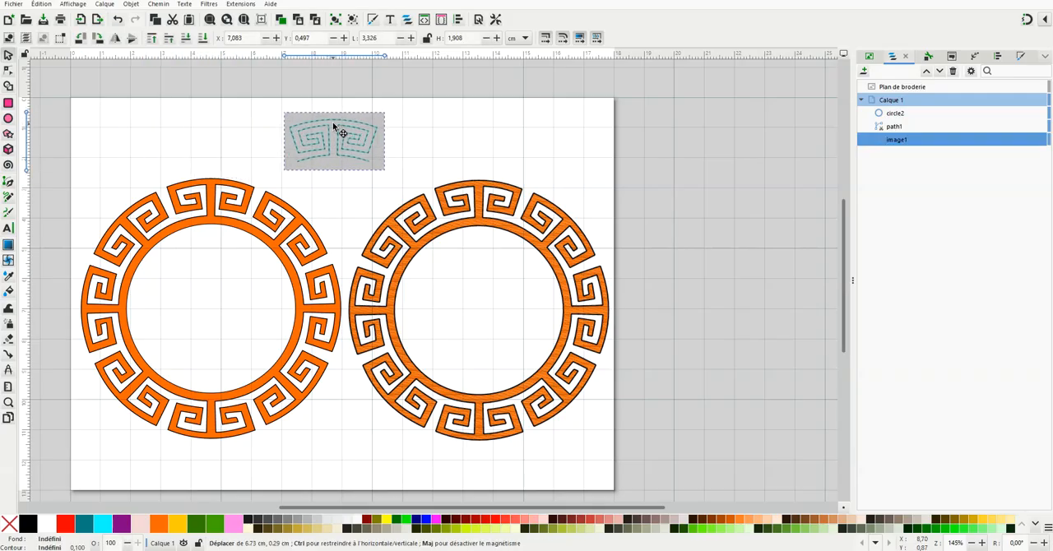
pyautogui.keyDown('ctrl'); pyautogui.scroll(2, 333, 124); pyautogui.keyUp('ctrl')
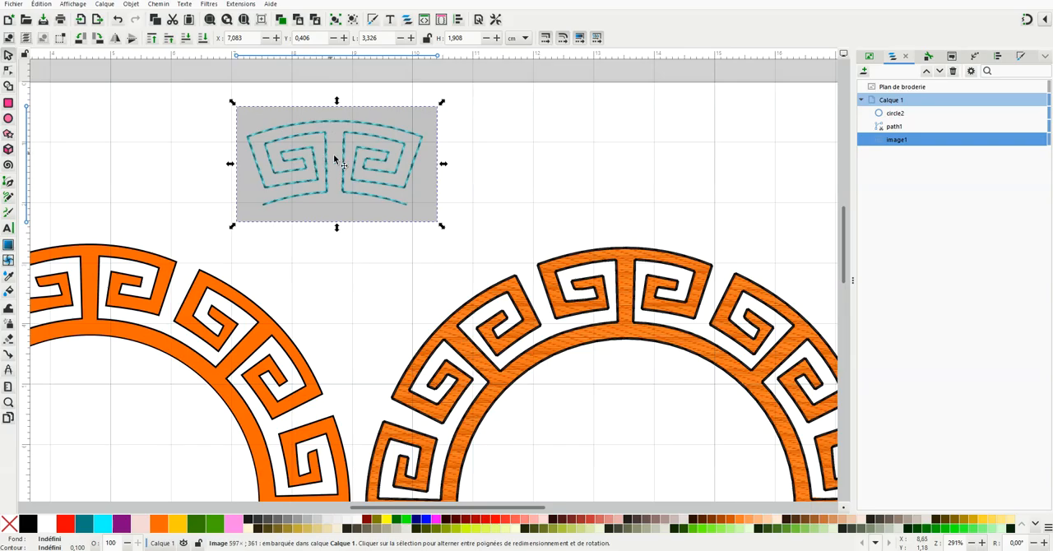
pyautogui.moveTo(337, 164); pyautogui.dragTo(333, 134)
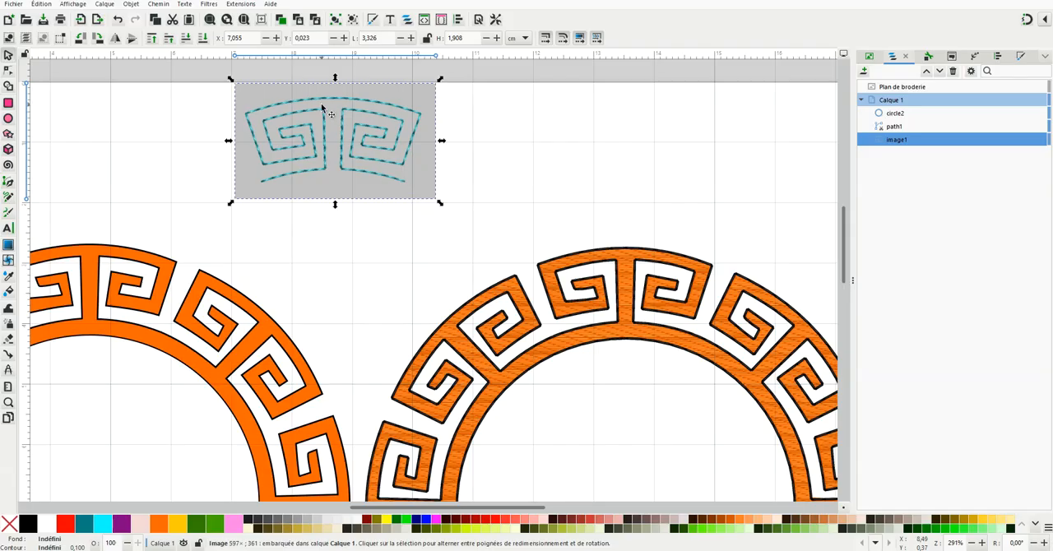
pyautogui.moveTo(441, 203)
pyautogui.mouseDown()
pyautogui.moveTo(471, 236)
pyautogui.moveTo(430, 210)
pyautogui.mouseUp()
pyautogui.scroll(-2, 311, 127)
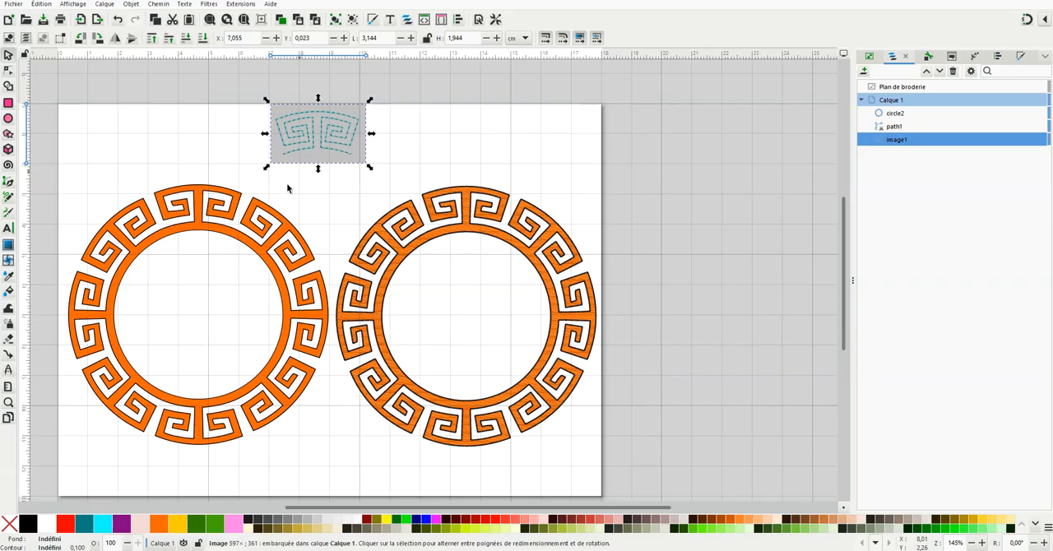
# Step: Delete both orange Greek key rings, including the embroidery plan layer, and the thin black circle, keeping only the reference image
pyautogui.click(237, 200)
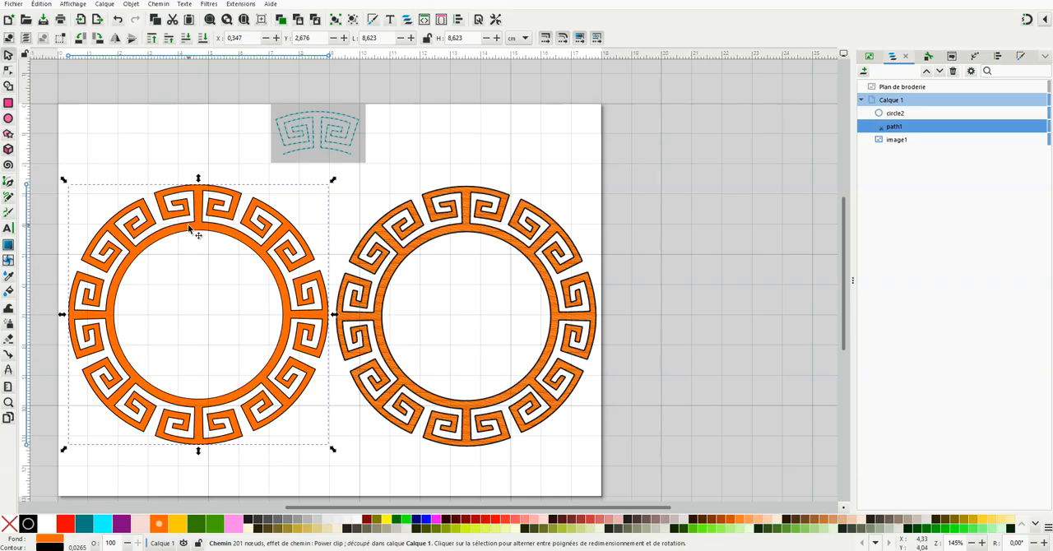
pyautogui.press('Delete')
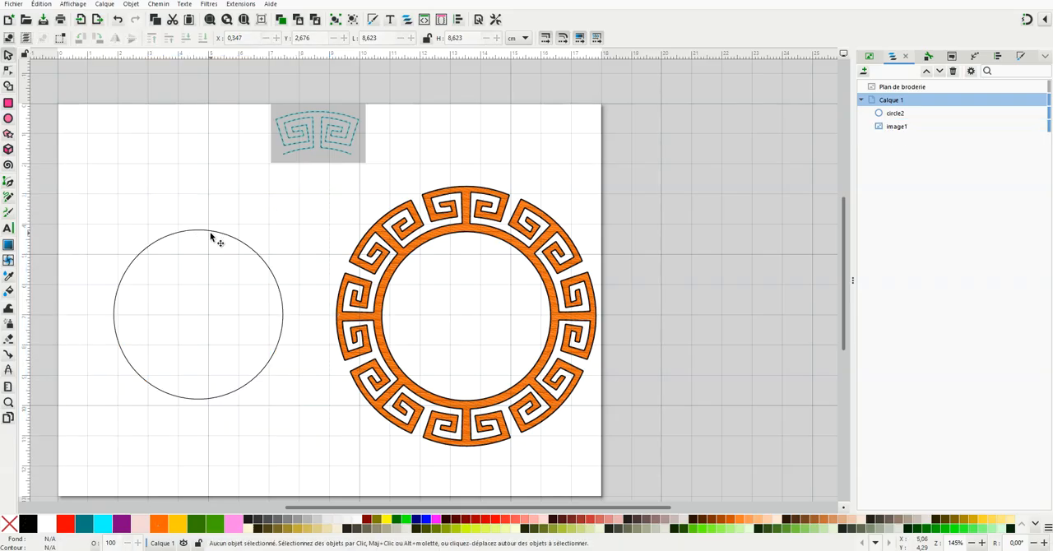
pyautogui.click(243, 234)
pyautogui.press('Delete')
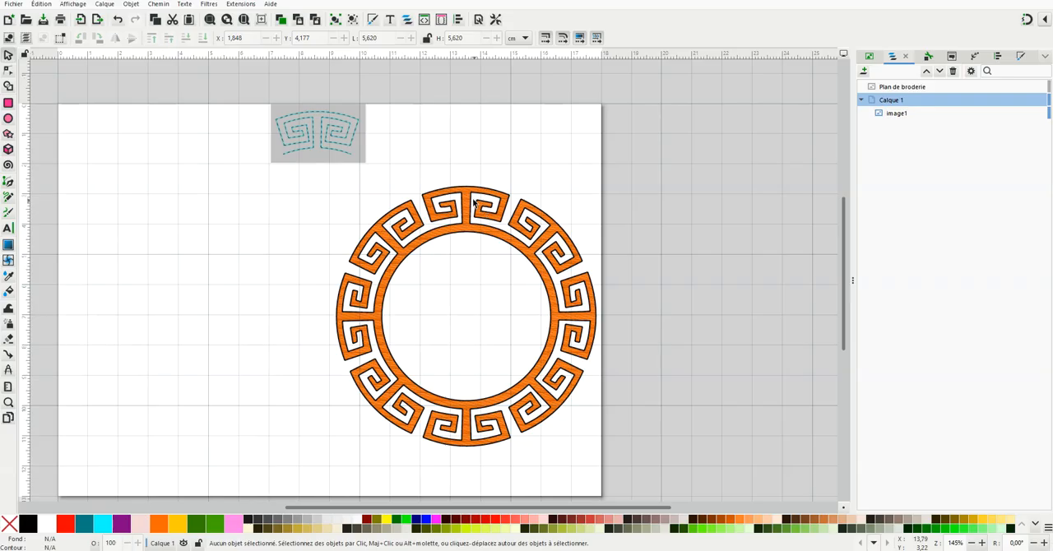
pyautogui.click(477, 200)
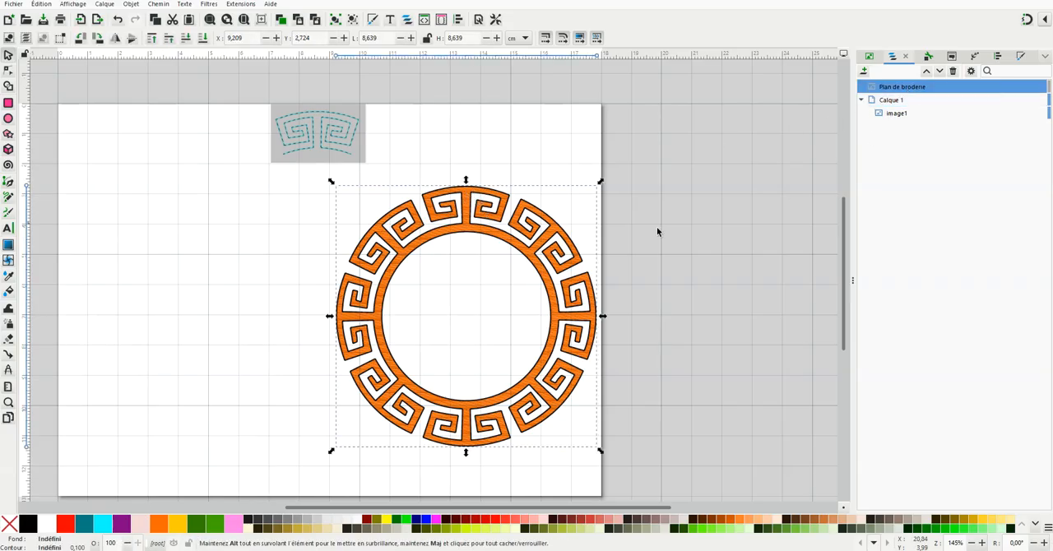
pyautogui.press('Delete')
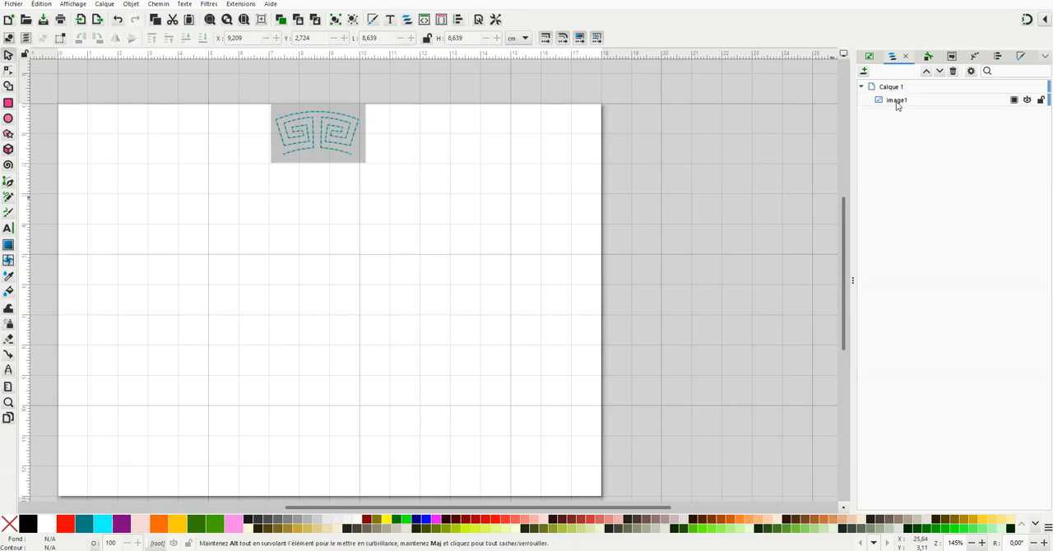
# Step: Lower the reference image slightly and trace its left spiral with straight Pen segments, from the lower-left end to the outer upper-left corner
pyautogui.moveTo(315, 157); pyautogui.dragTo(318, 167)
pyautogui.scroll(2, 312, 134)
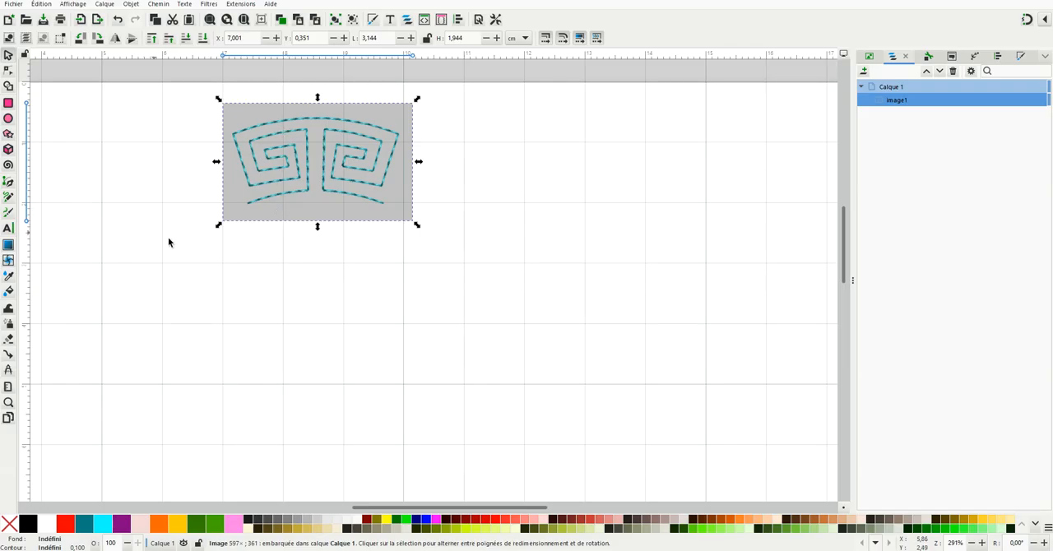
pyautogui.click(9, 183)
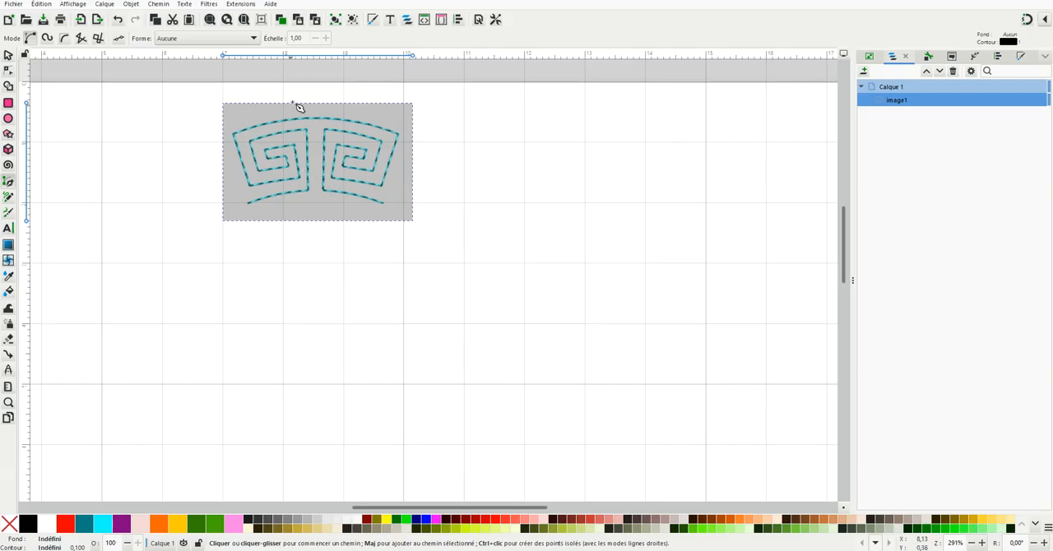
pyautogui.scroll(1, 296, 104)
pyautogui.scroll(1, 297, 104)
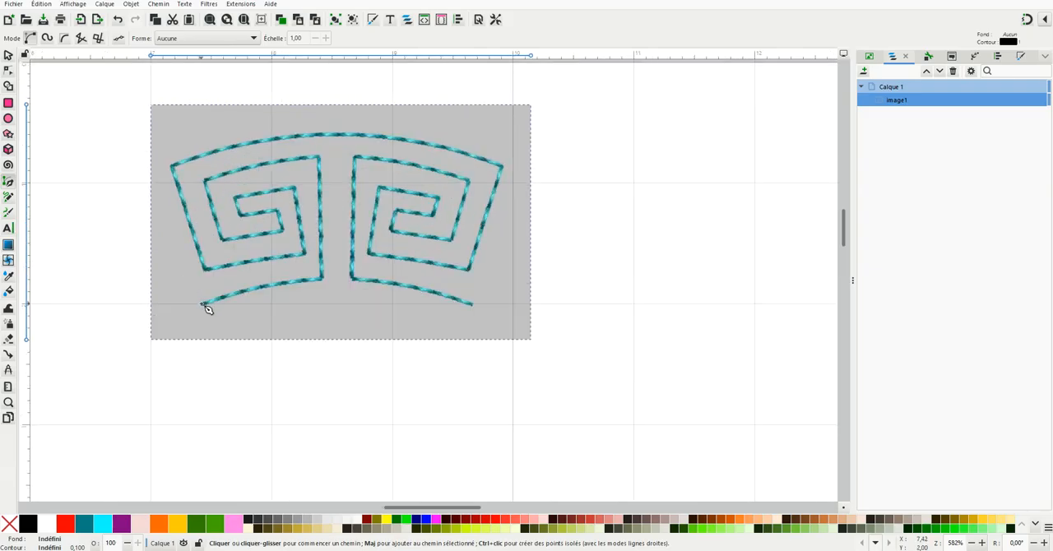
pyautogui.click(201, 303)
pyautogui.click(325, 280)
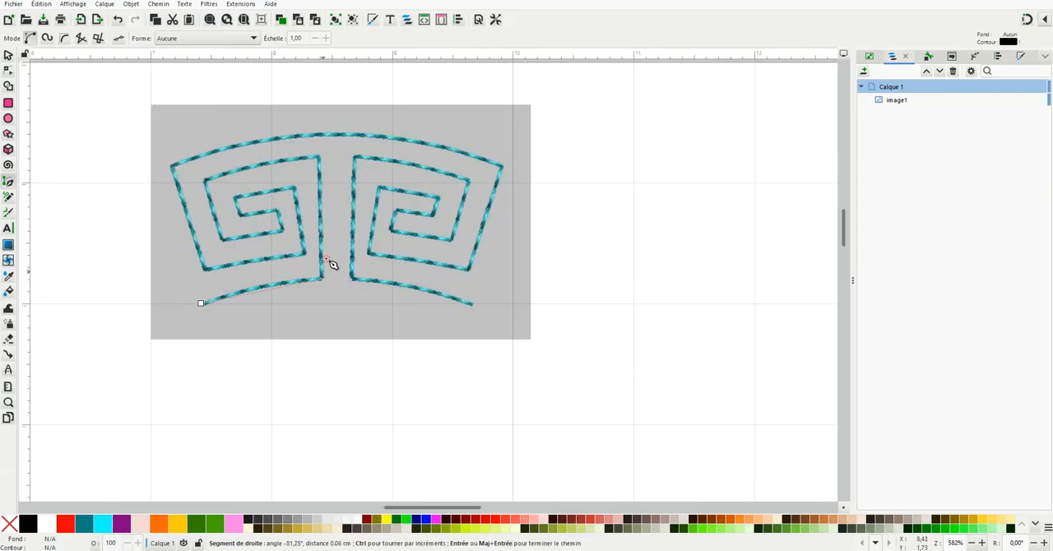
pyautogui.click(321, 158)
pyautogui.click(206, 178)
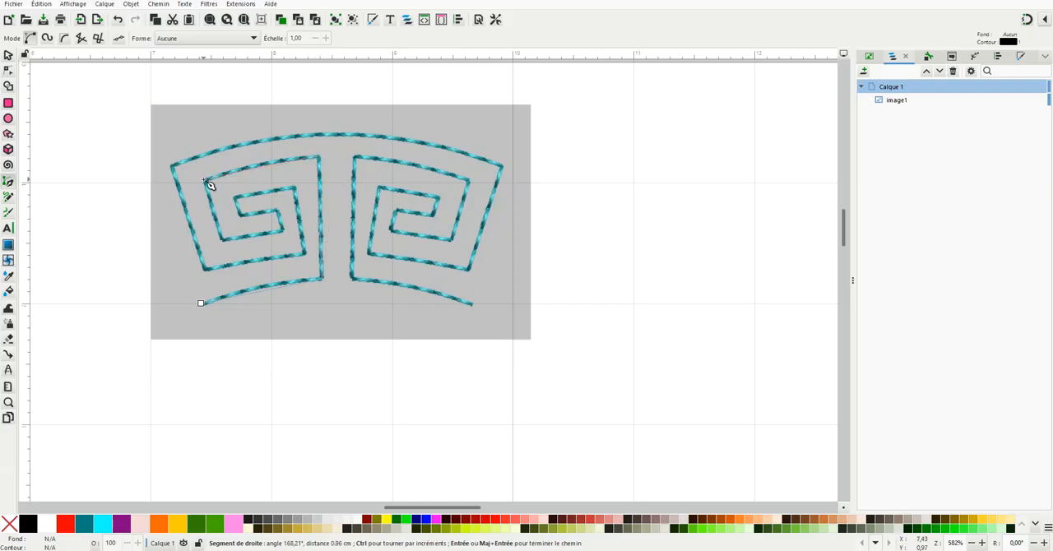
pyautogui.click(222, 241)
pyautogui.click(283, 232)
pyautogui.click(278, 208)
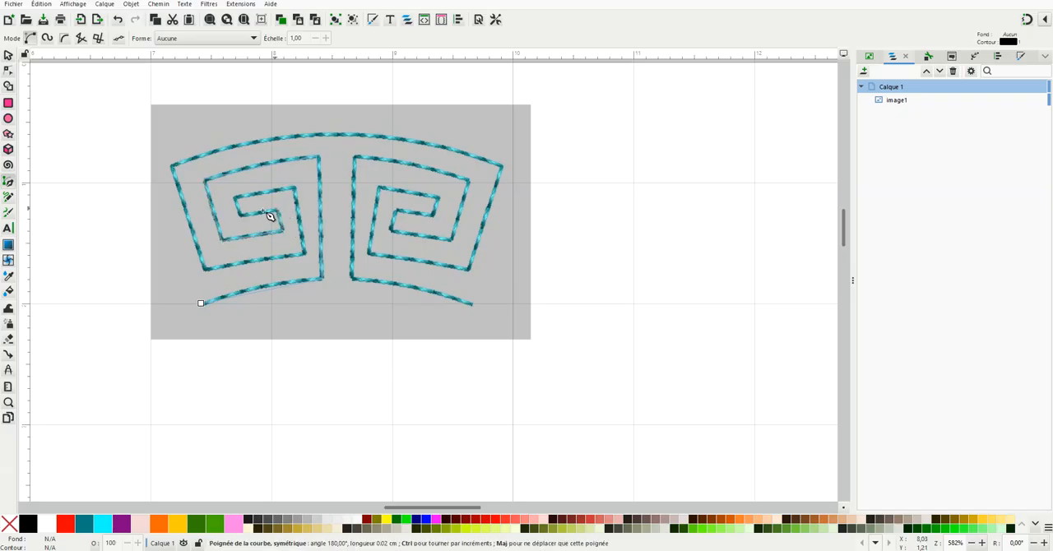
pyautogui.click(237, 215)
pyautogui.click(235, 198)
pyautogui.click(295, 187)
pyautogui.click(305, 252)
pyautogui.click(306, 252)
pyautogui.click(205, 269)
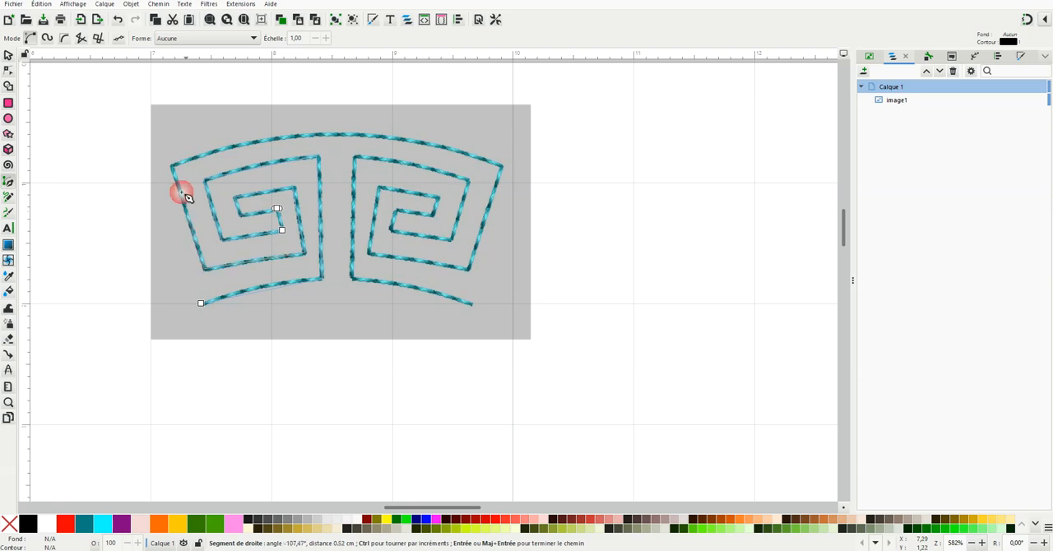
pyautogui.click(172, 165)
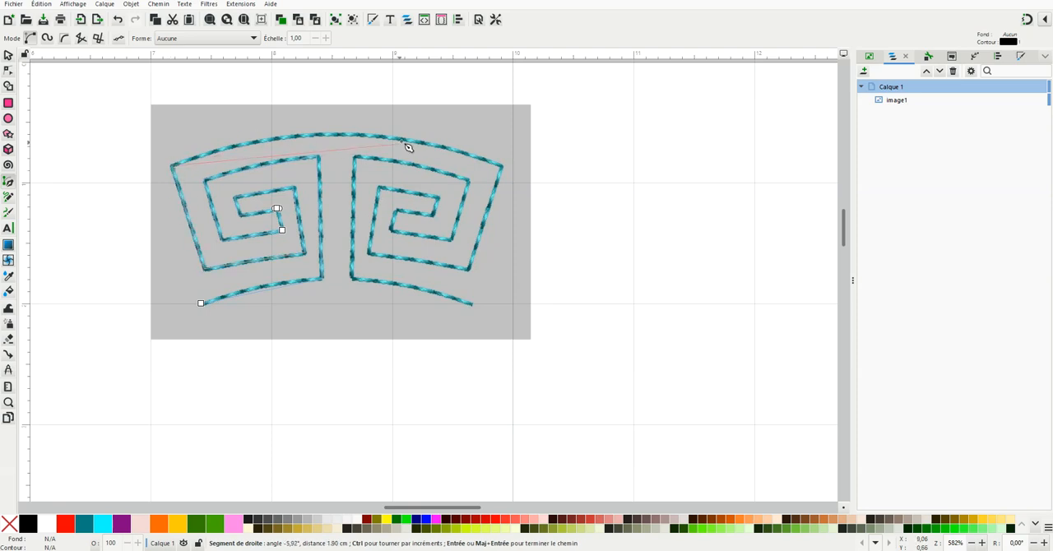
# Step: Continue the path across the top and around the right spiral to its lower-right end, and finish it as an open path
pyautogui.click(501, 167)
pyautogui.click(470, 269)
pyautogui.click(370, 256)
pyautogui.click(381, 188)
pyautogui.click(447, 205)
pyautogui.click(400, 213)
pyautogui.click(394, 223)
pyautogui.click(394, 230)
pyautogui.click(455, 242)
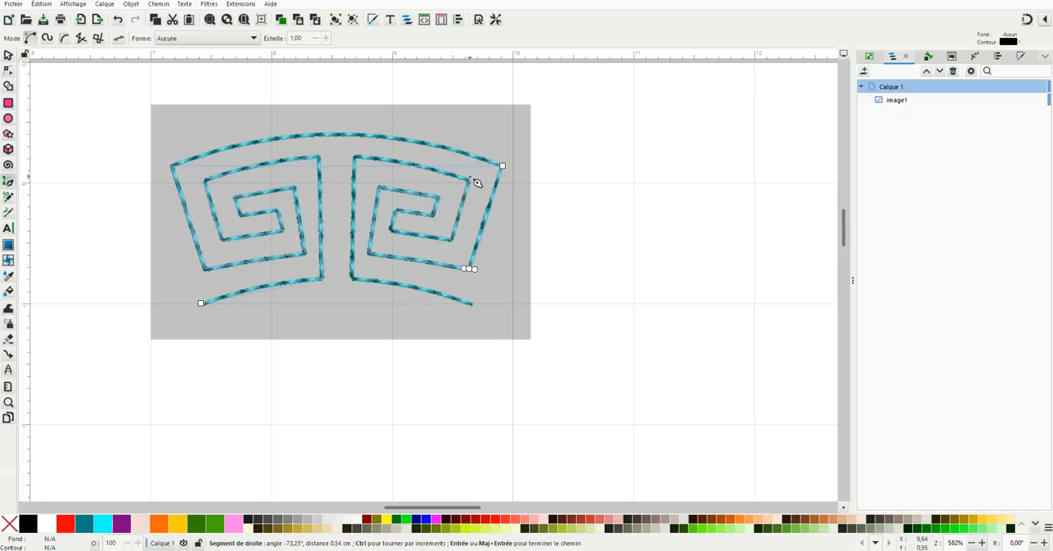
pyautogui.click(470, 181)
pyautogui.click(353, 158)
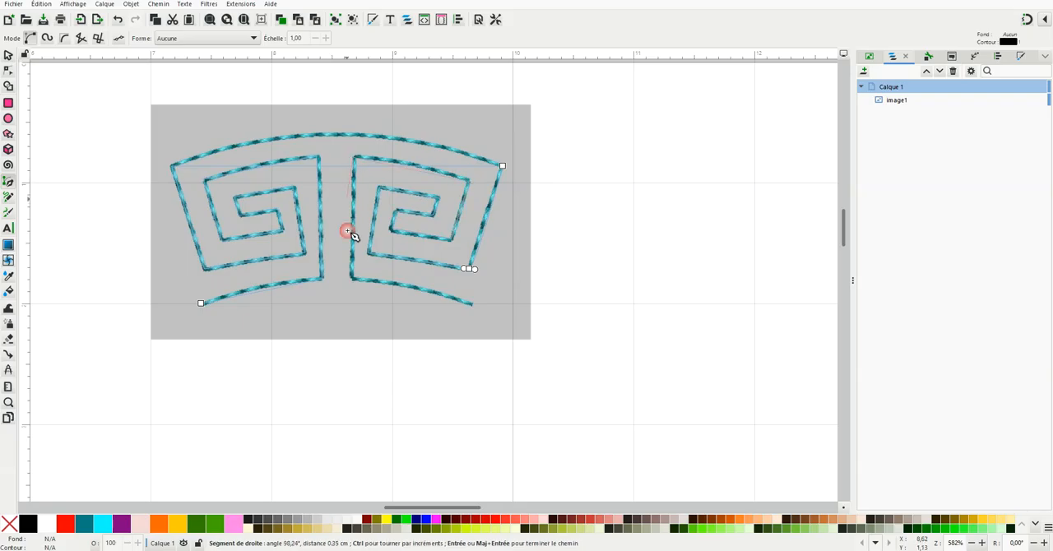
pyautogui.click(354, 279)
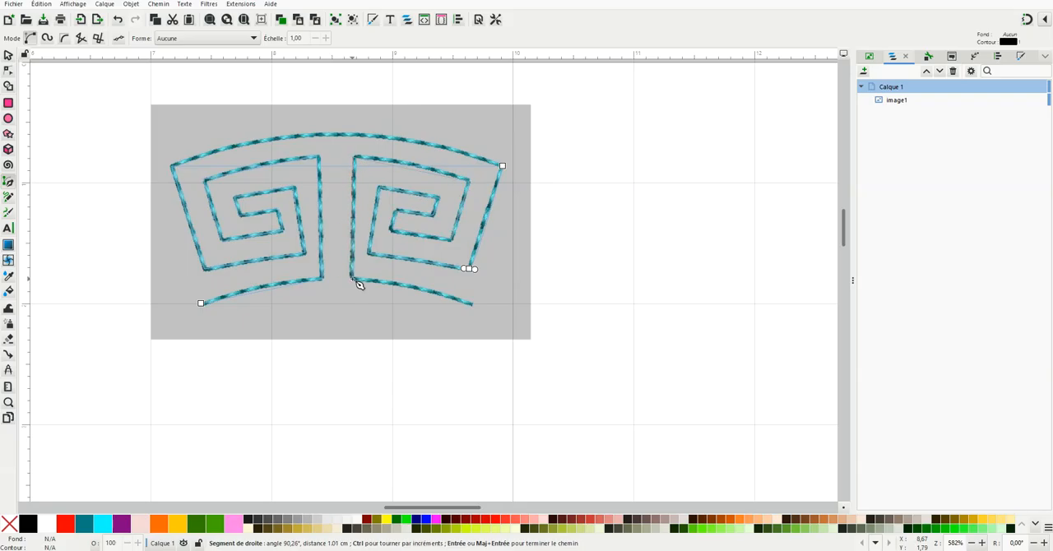
pyautogui.click(472, 307)
pyautogui.press('Return')
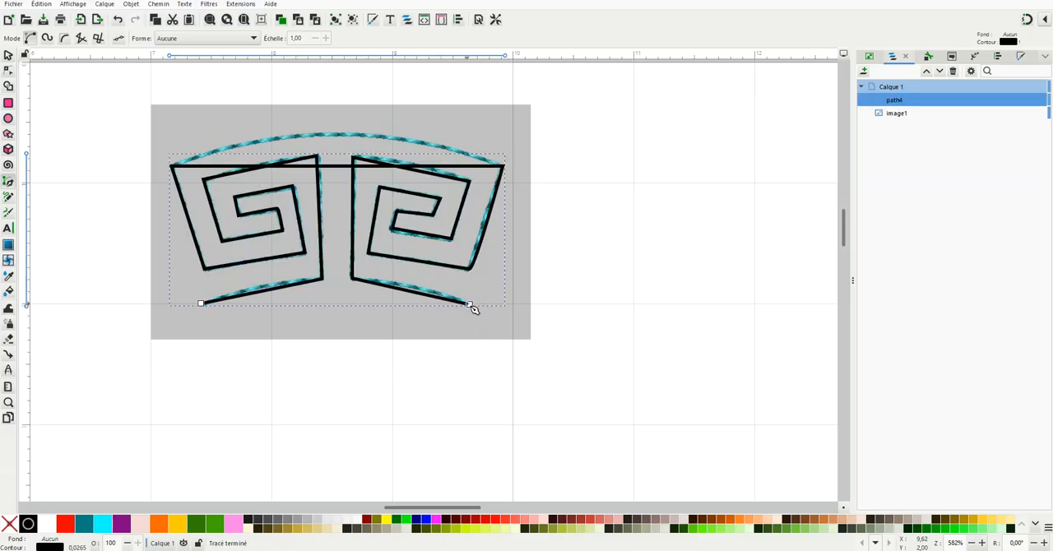
# Step: Bend the path's straight top, inner and bottom segments into arcs matching the reference, and nudge the misplaced corner nodes onto it
pyautogui.click(7, 71)
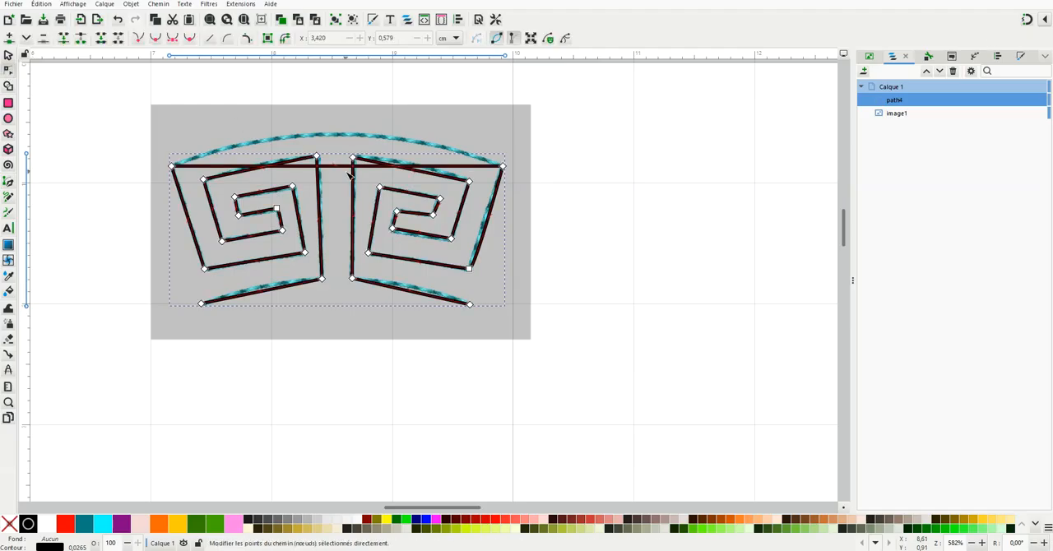
pyautogui.moveTo(337, 166); pyautogui.dragTo(338, 133)
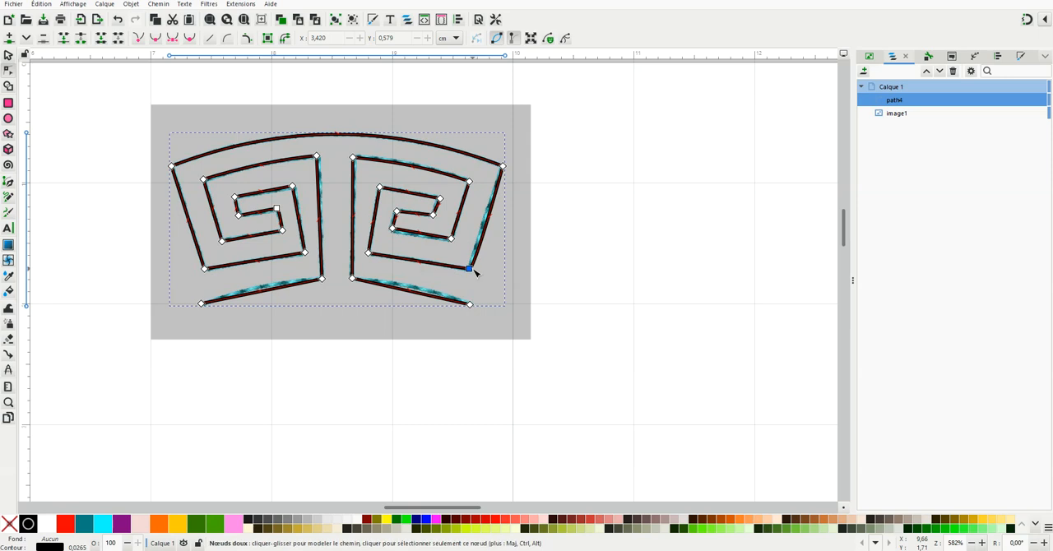
pyautogui.moveTo(469, 271); pyautogui.dragTo(466, 269)
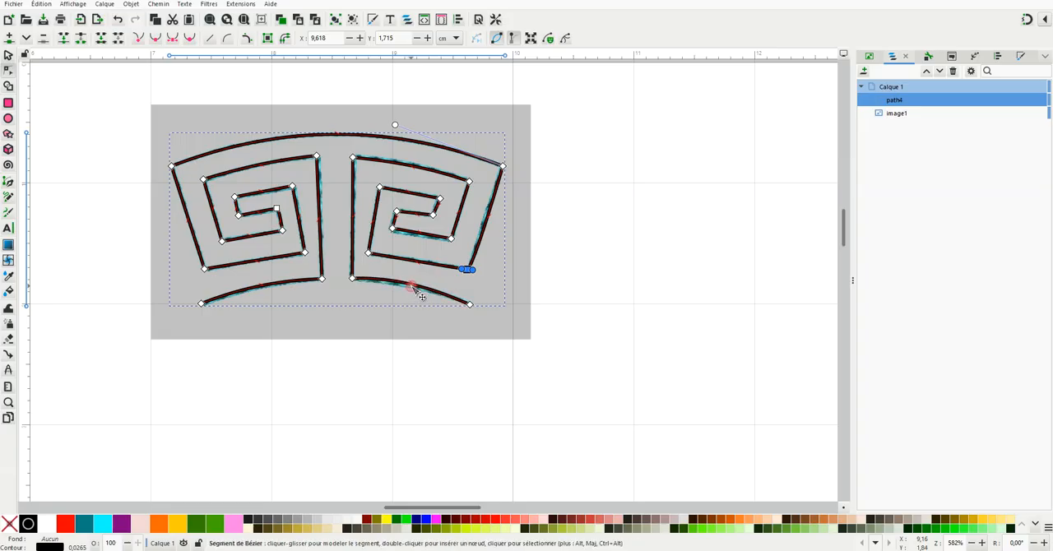
pyautogui.click(318, 156)
pyautogui.moveTo(352, 159); pyautogui.dragTo(354, 156)
# Step: Hide the reference image behind the traced path
pyautogui.click(343, 161)
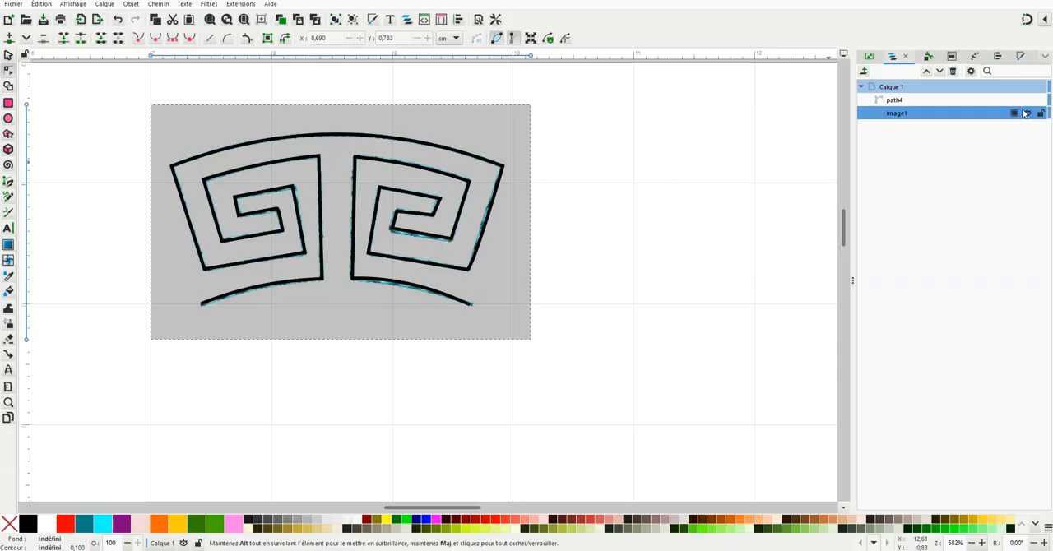
pyautogui.click(1026, 113)
# Step: Apply the Rotate Copies path effect (Tourner les copies) to the traced Greek key path
pyautogui.scroll(-1, 527, 311)
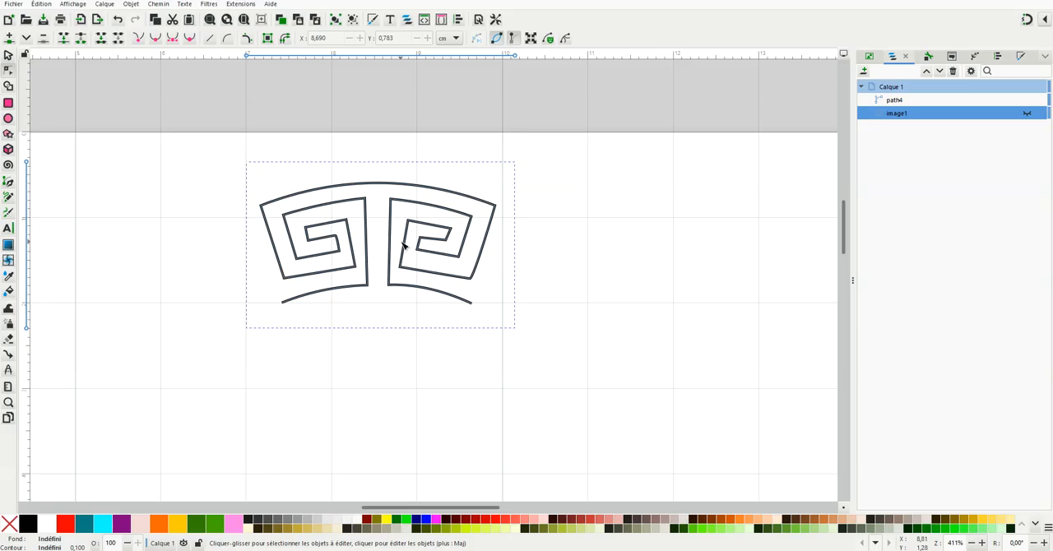
pyautogui.scroll(-2, 601, 387)
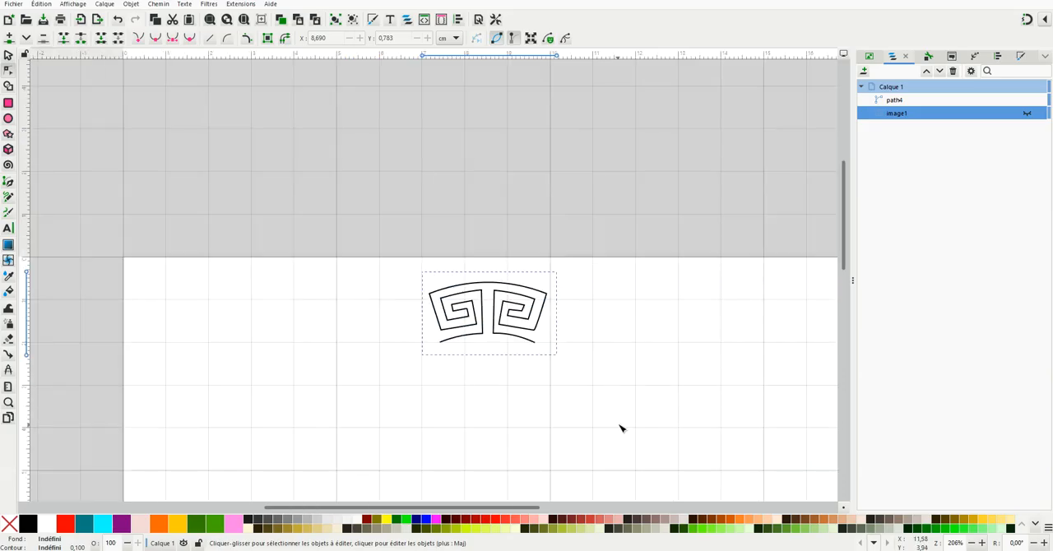
pyautogui.scroll(2, 621, 427)
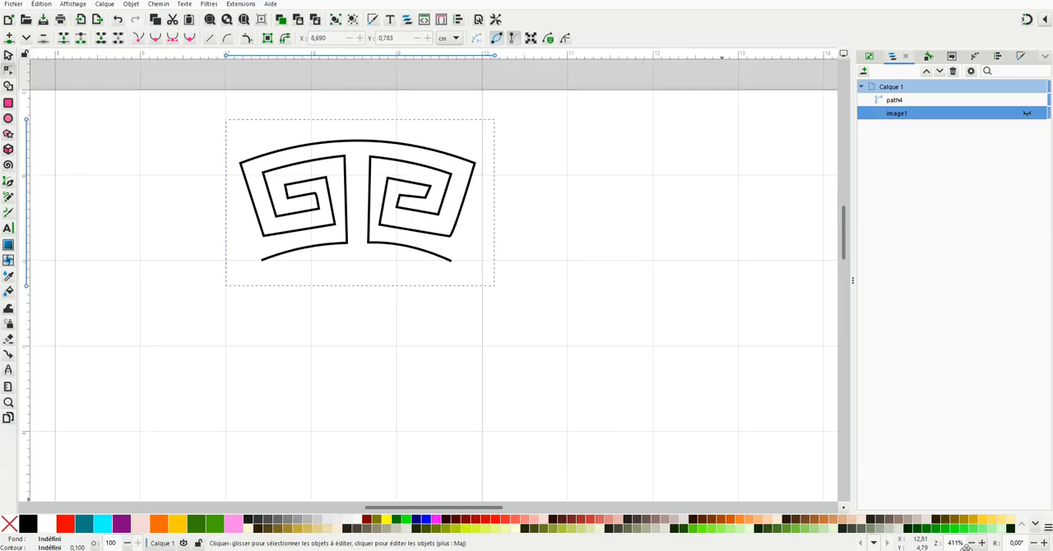
pyautogui.click(972, 543)
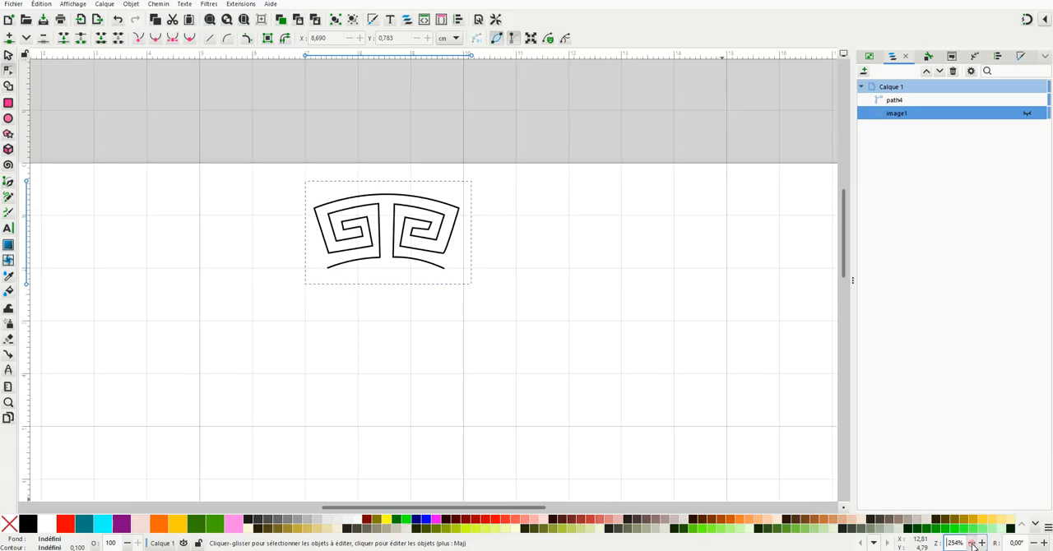
pyautogui.moveTo(846, 273); pyautogui.dragTo(848, 302)
pyautogui.scroll(-1, 418, 406)
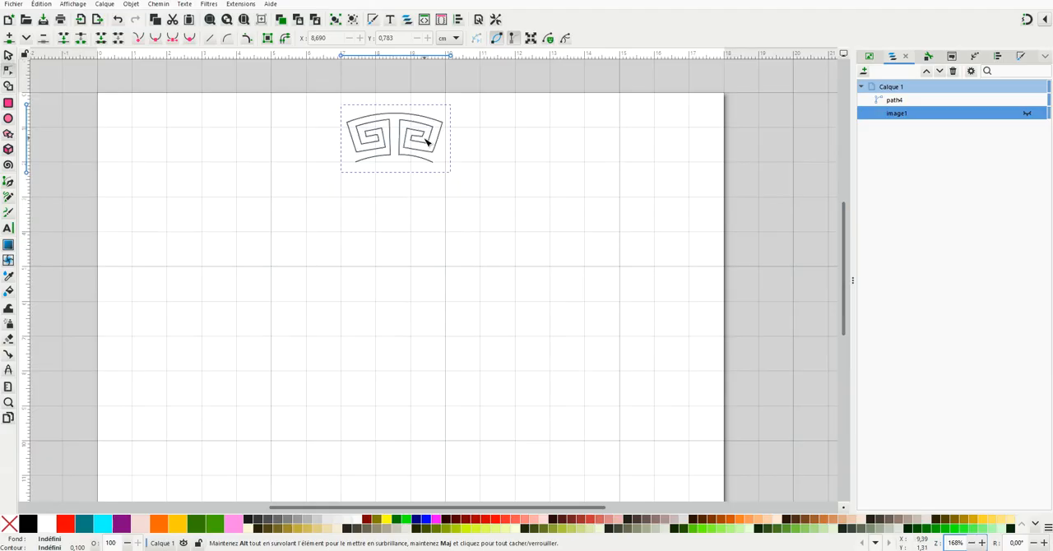
pyautogui.click(411, 136)
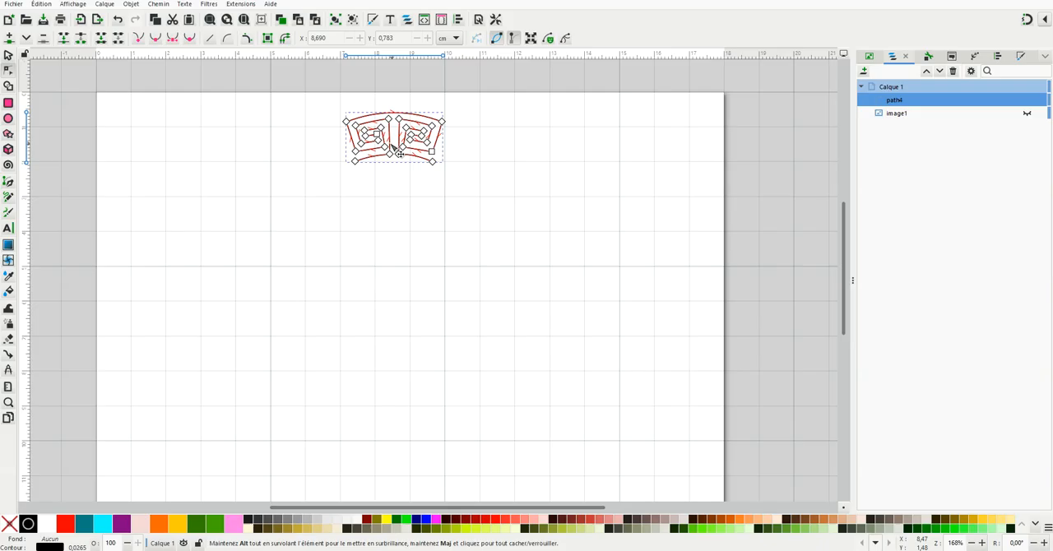
pyautogui.click(8, 55)
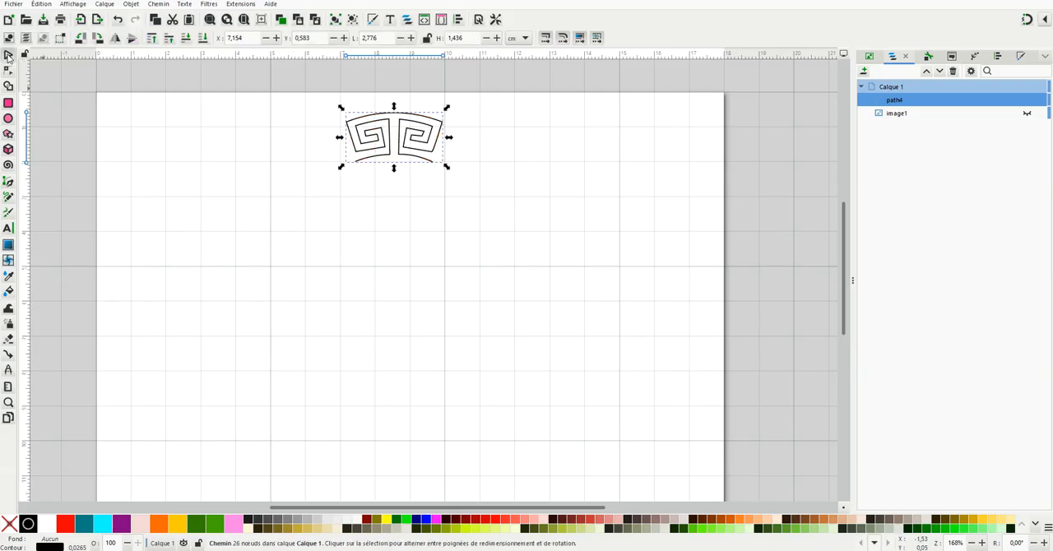
pyautogui.click(975, 58)
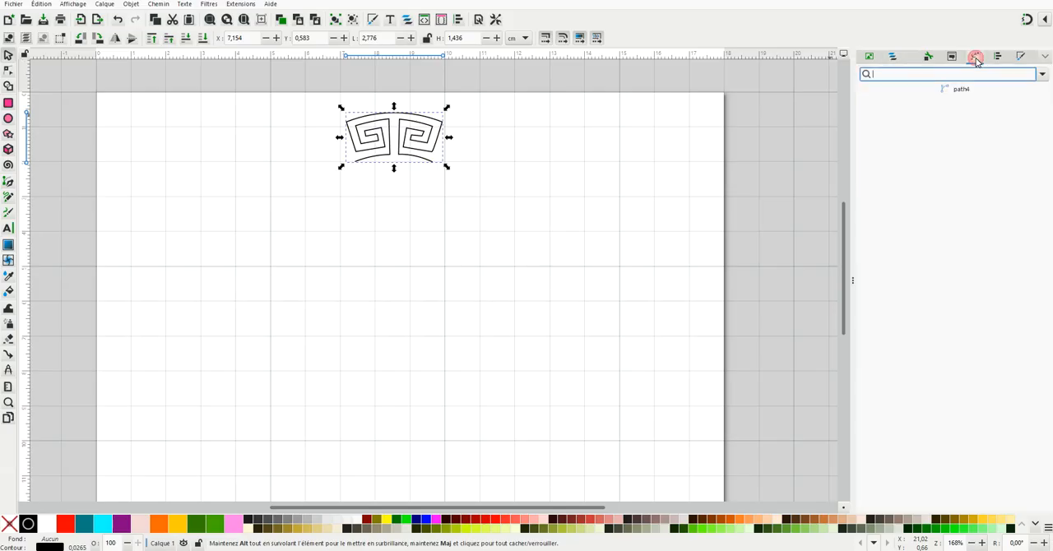
pyautogui.click(1042, 75)
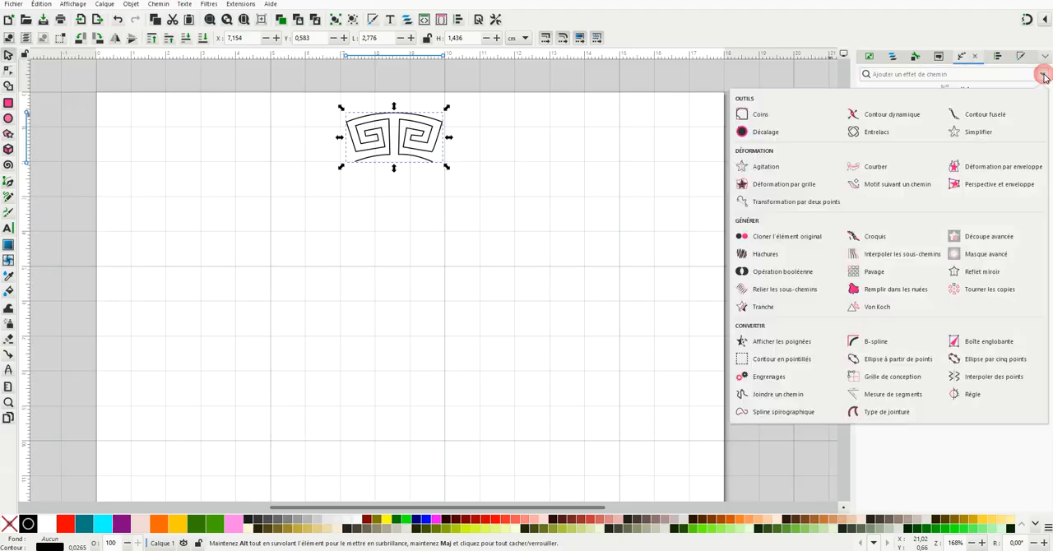
pyautogui.click(984, 294)
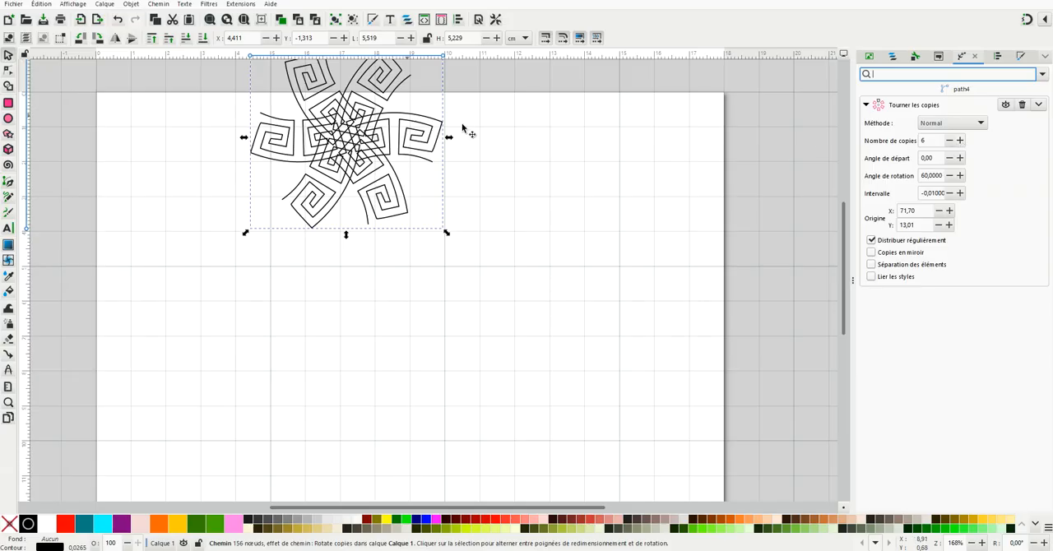
# Step: Set the rotated copies to 8 and move the rotation origin below the motif to about X 85,09, Y 46,71, forming a ring
pyautogui.click(960, 141)
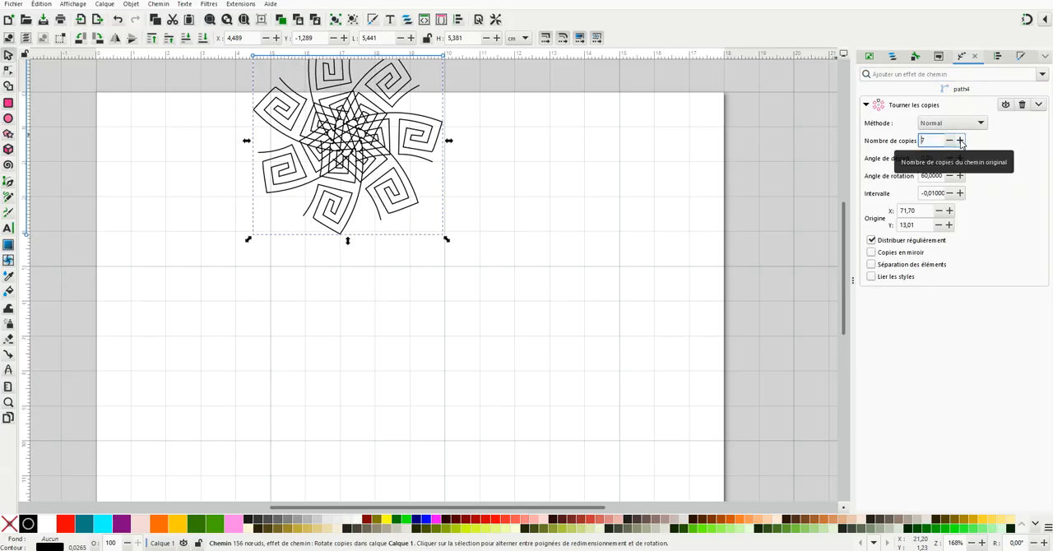
pyautogui.click(960, 141)
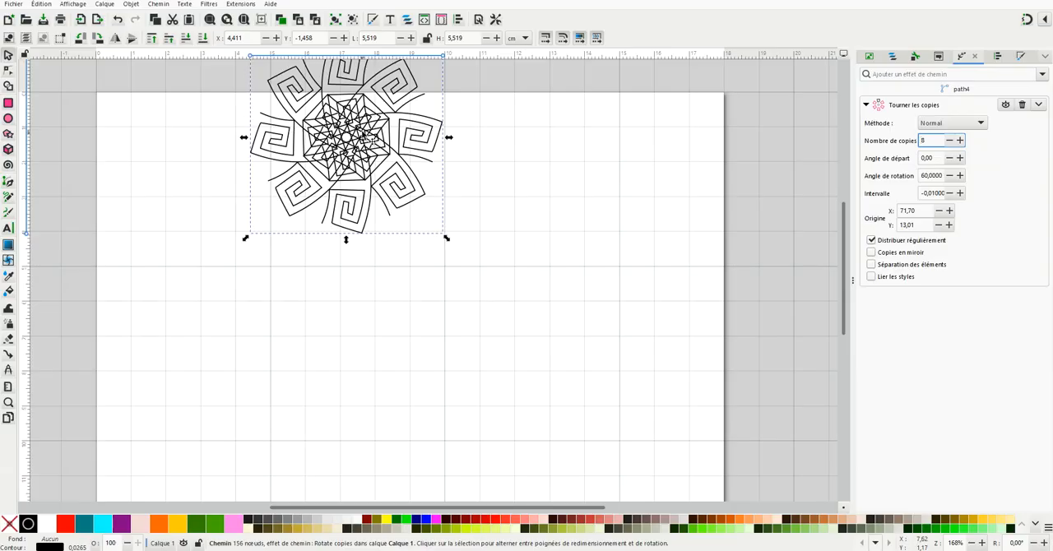
pyautogui.doubleClick(375, 141)
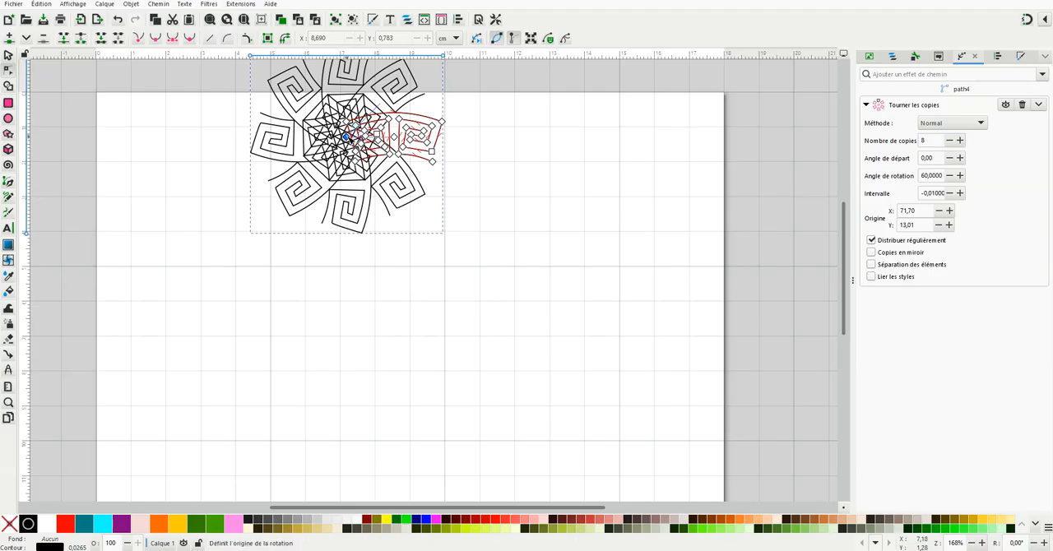
pyautogui.moveTo(347, 138); pyautogui.dragTo(391, 270)
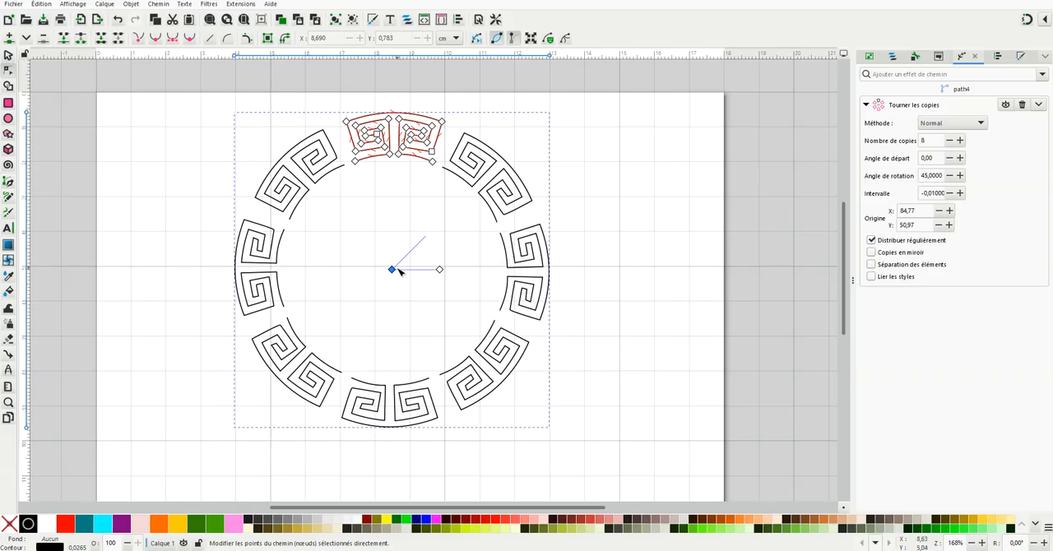
pyautogui.moveTo(393, 273); pyautogui.dragTo(395, 264)
pyautogui.moveTo(394, 262); pyautogui.dragTo(395, 256)
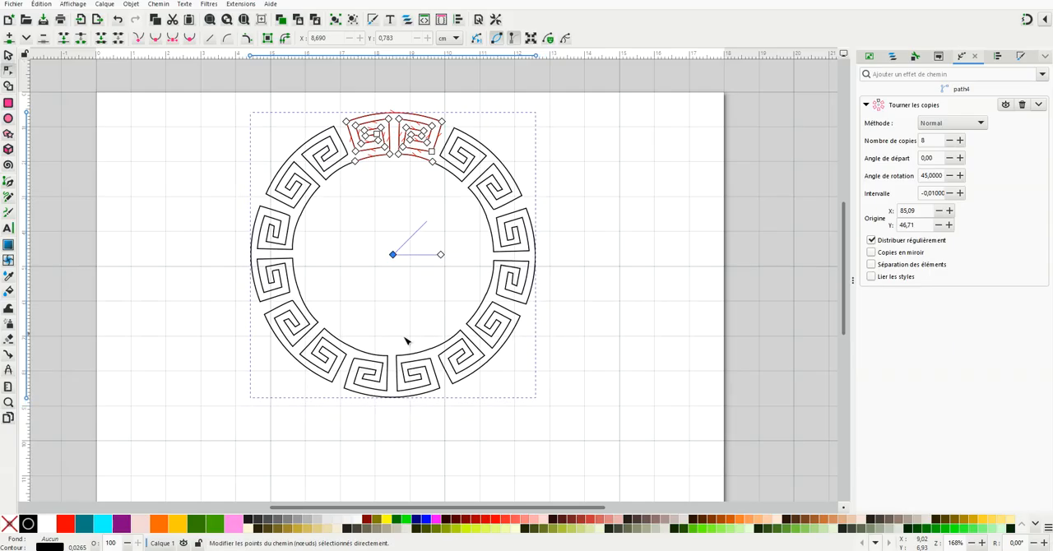
# Step: Fine-tune the rotation origin to X 85,20, Y 46,83 so the motif ends meet exactly along the inner circle
pyautogui.scroll(3, 368, 350)
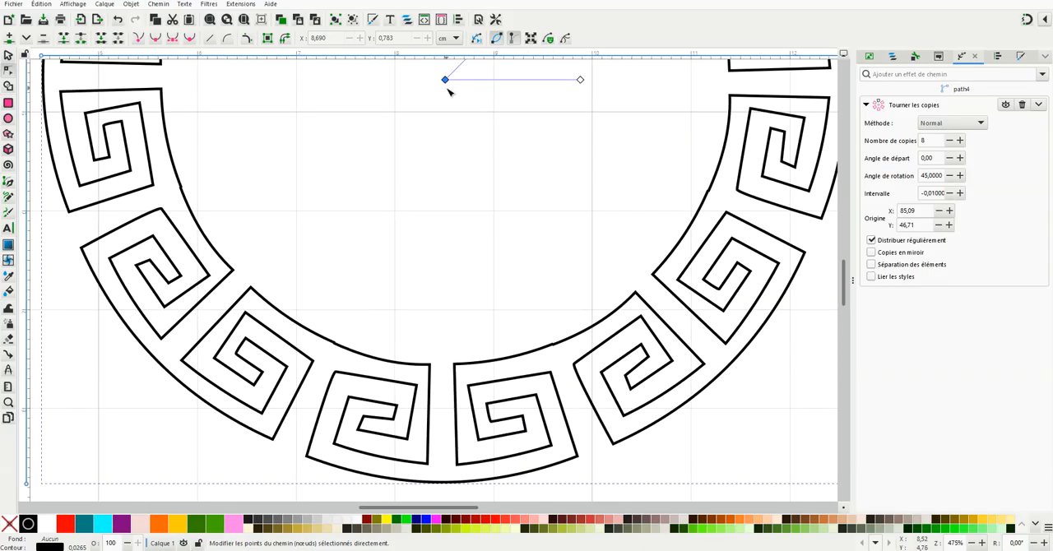
pyautogui.moveTo(447, 81); pyautogui.dragTo(447, 81)
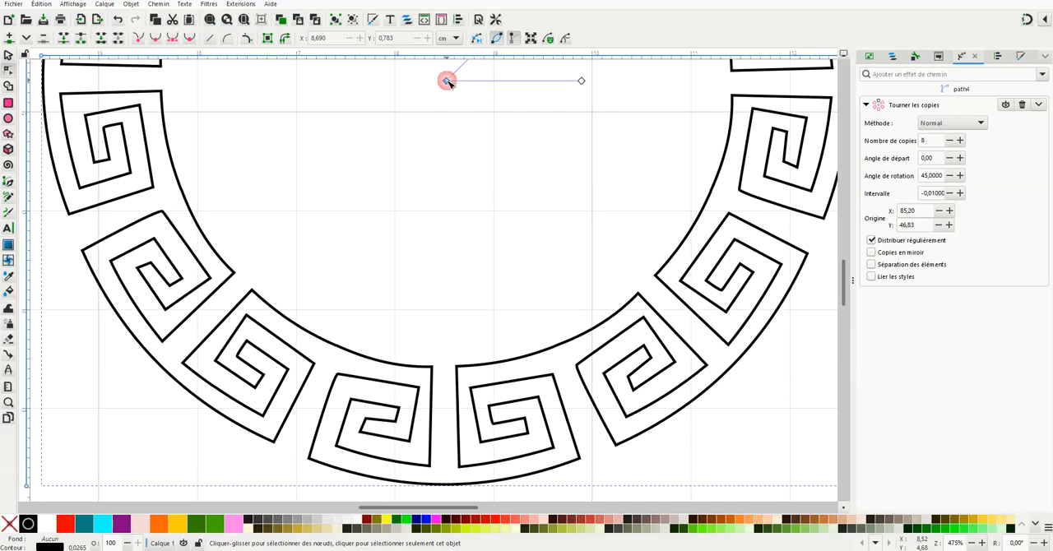
pyautogui.scroll(-2, 503, 92)
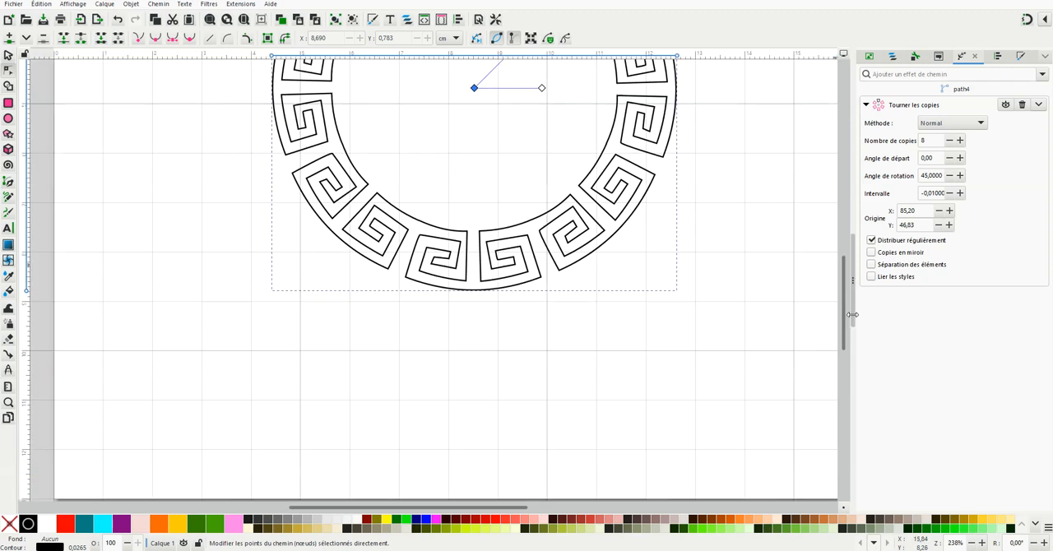
pyautogui.moveTo(848, 325); pyautogui.dragTo(846, 278)
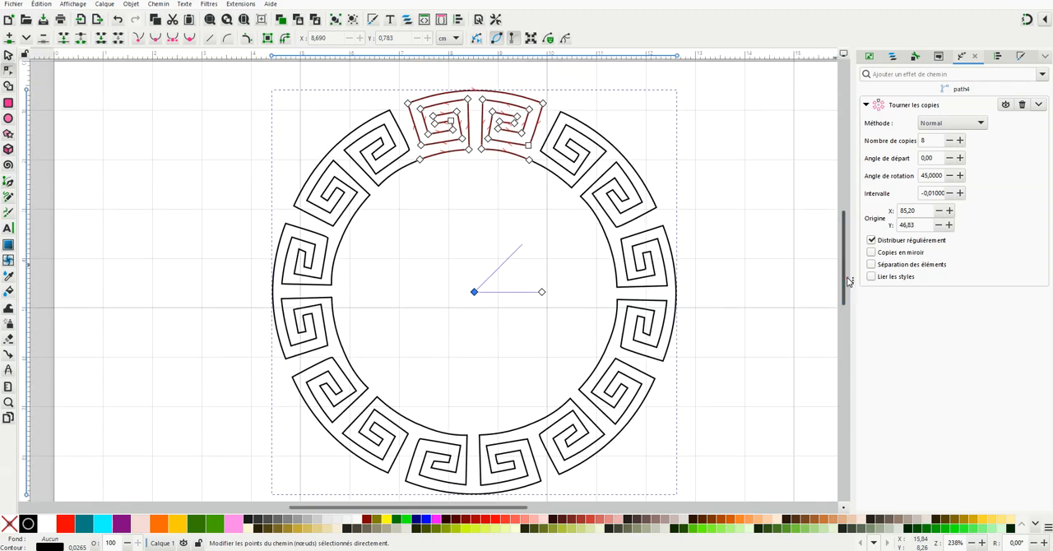
pyautogui.scroll(-1, 778, 274)
pyautogui.moveTo(524, 510); pyautogui.dragTo(604, 513)
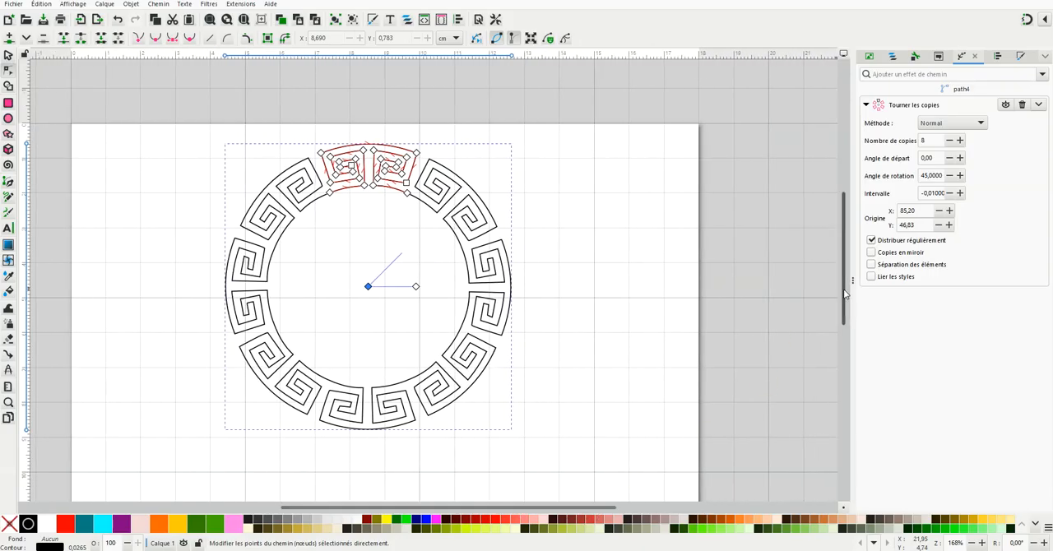
pyautogui.scroll(-2, 843, 295)
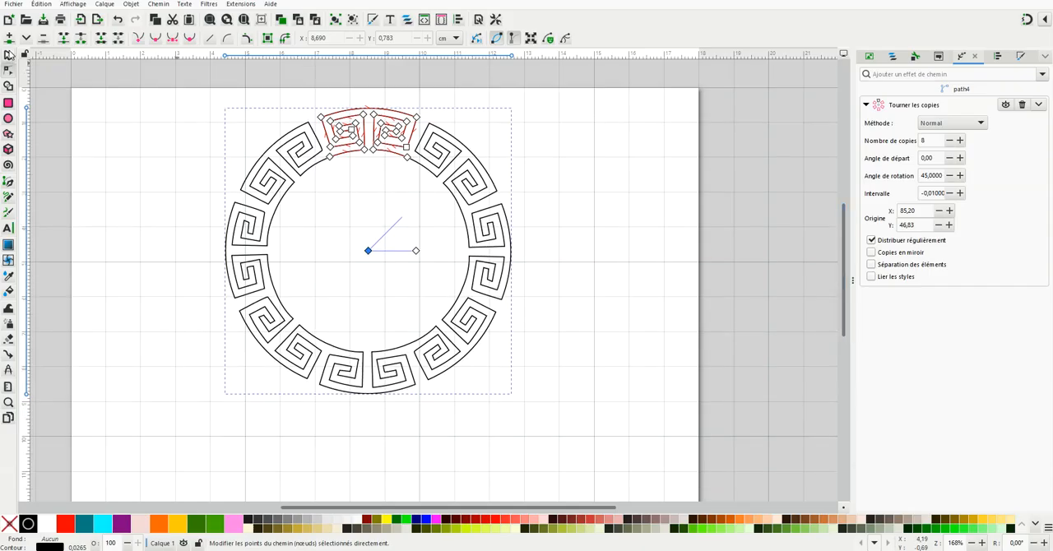
# Step: Flatten the Rotate Copies effect (Aplanir) to turn the ring into a plain path, and deselect it
pyautogui.click(9, 54)
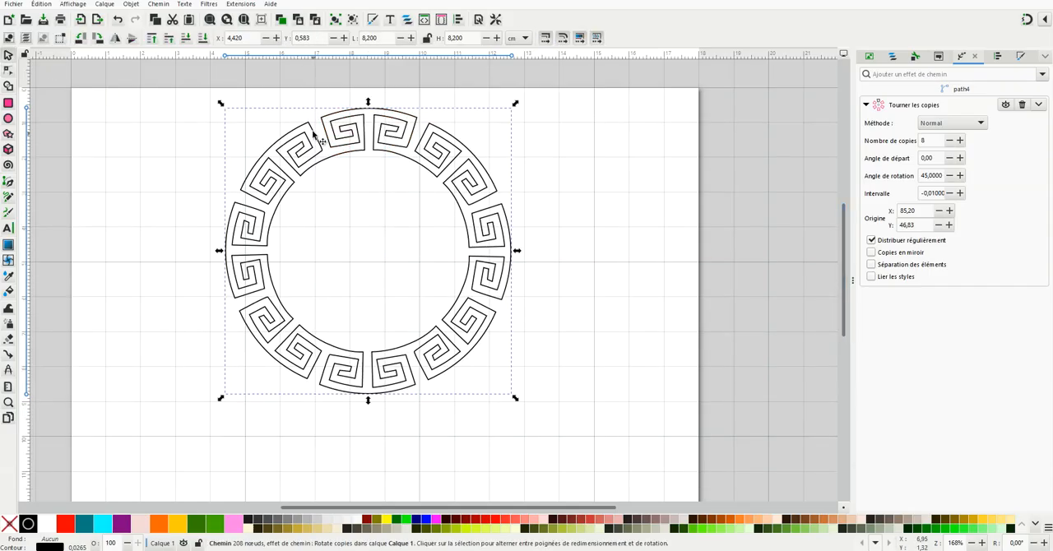
pyautogui.click(1038, 105)
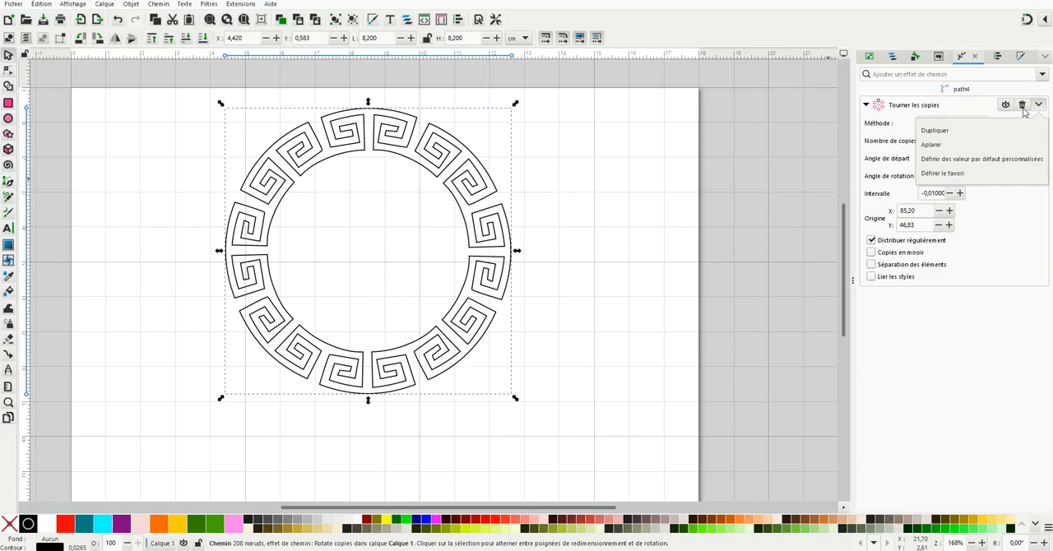
pyautogui.click(937, 144)
pyautogui.click(601, 212)
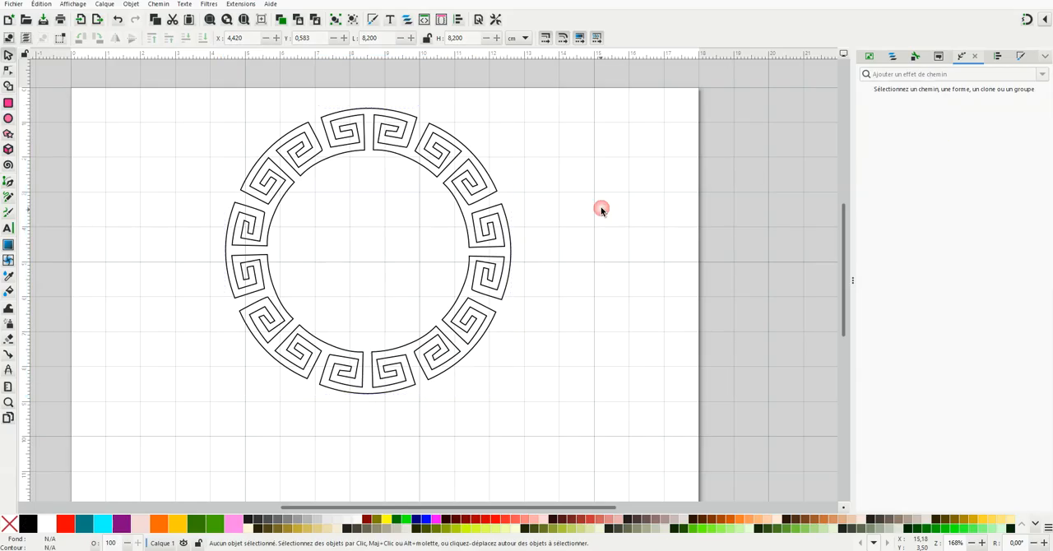
# Step: Edit the flattened ring's nodes and join the two overlapping end nodes at the upper-right junction of the inner circle
pyautogui.click(437, 156)
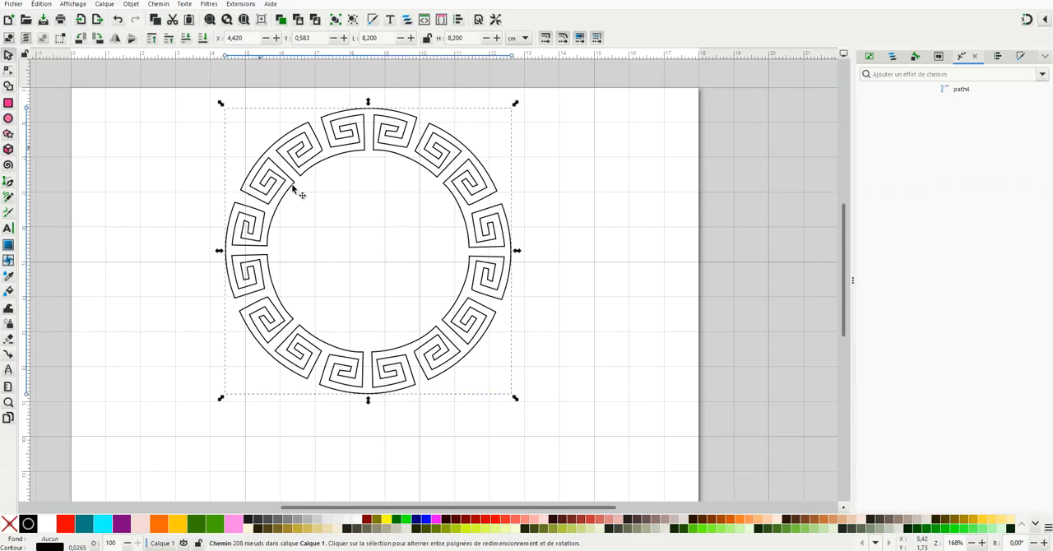
pyautogui.click(7, 71)
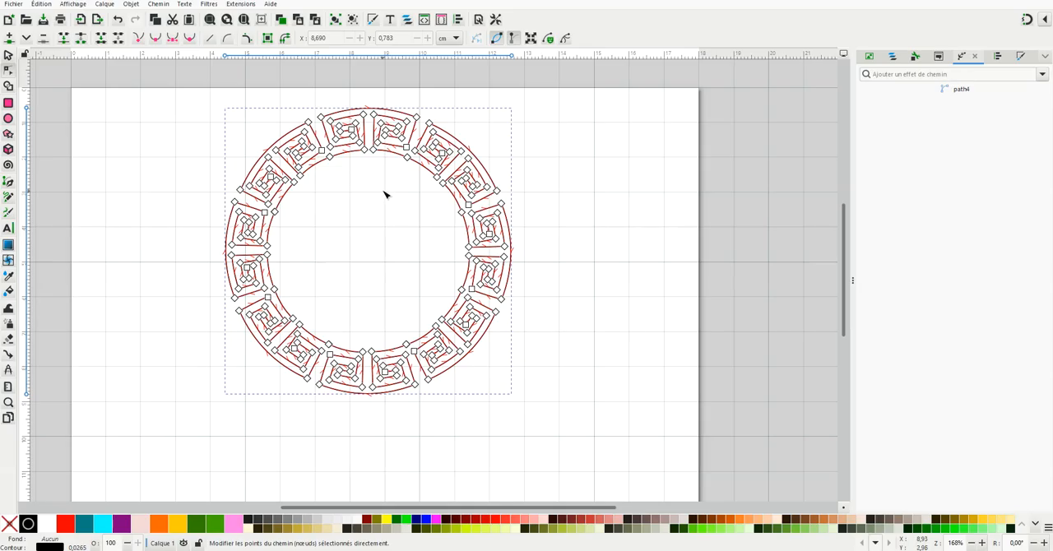
pyautogui.moveTo(842, 310); pyautogui.dragTo(844, 296)
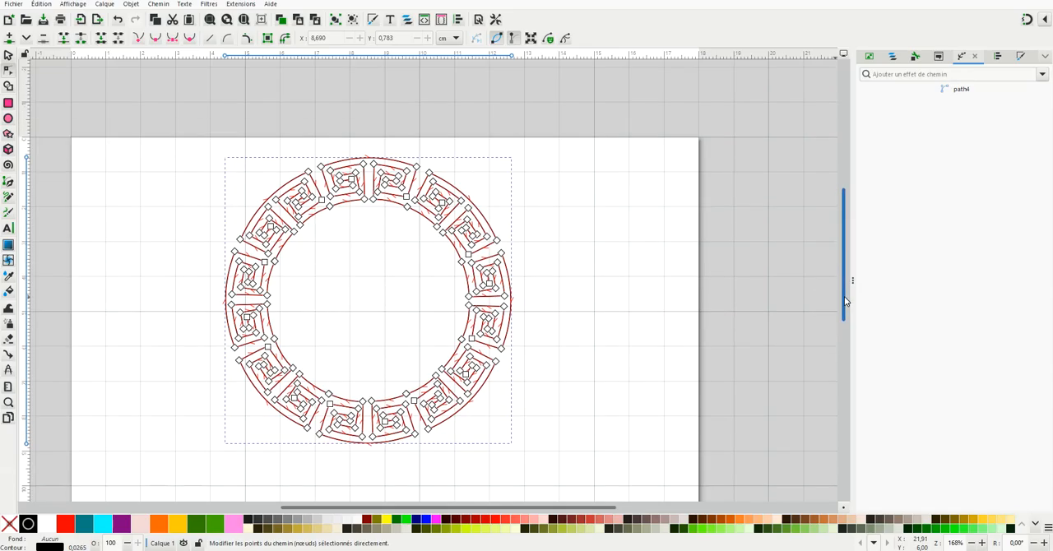
pyautogui.click(405, 229)
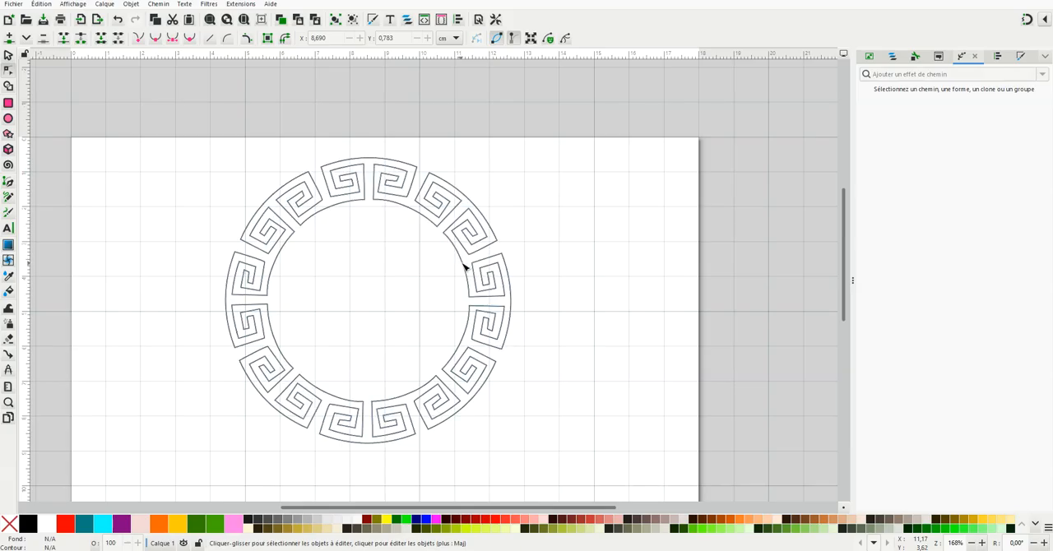
pyautogui.click(466, 266)
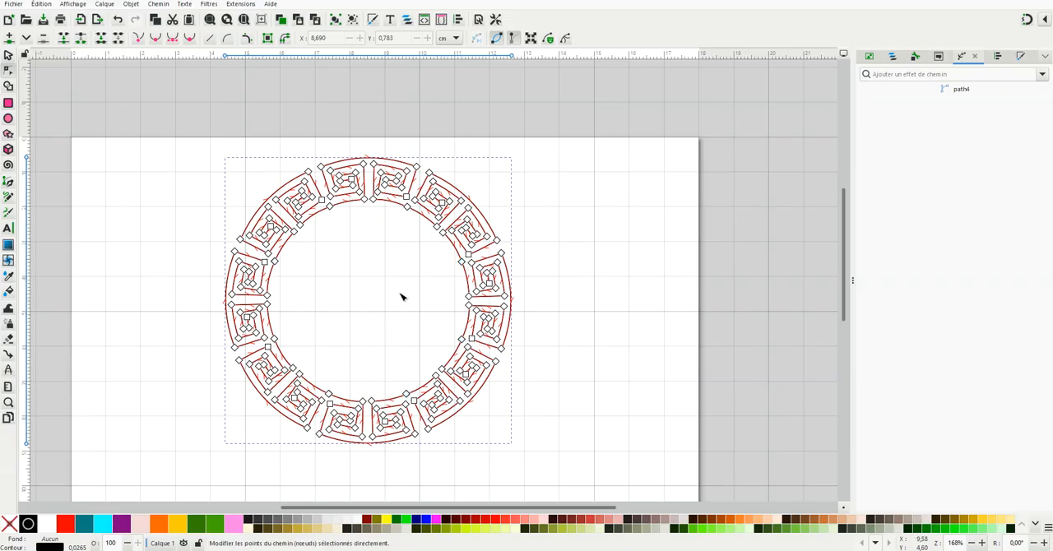
pyautogui.scroll(1, 397, 317)
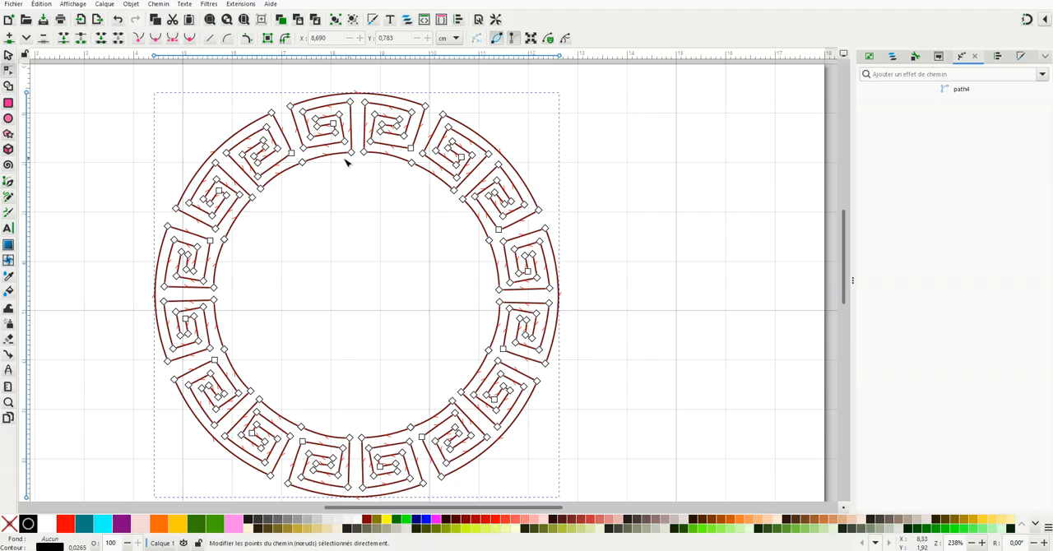
pyautogui.click(412, 163)
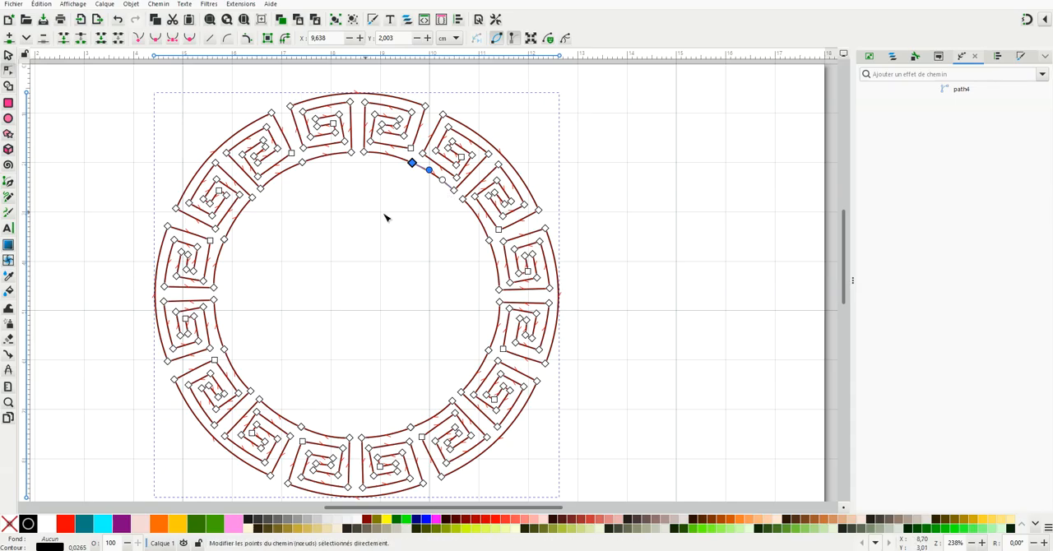
pyautogui.moveTo(399, 151); pyautogui.dragTo(418, 172)
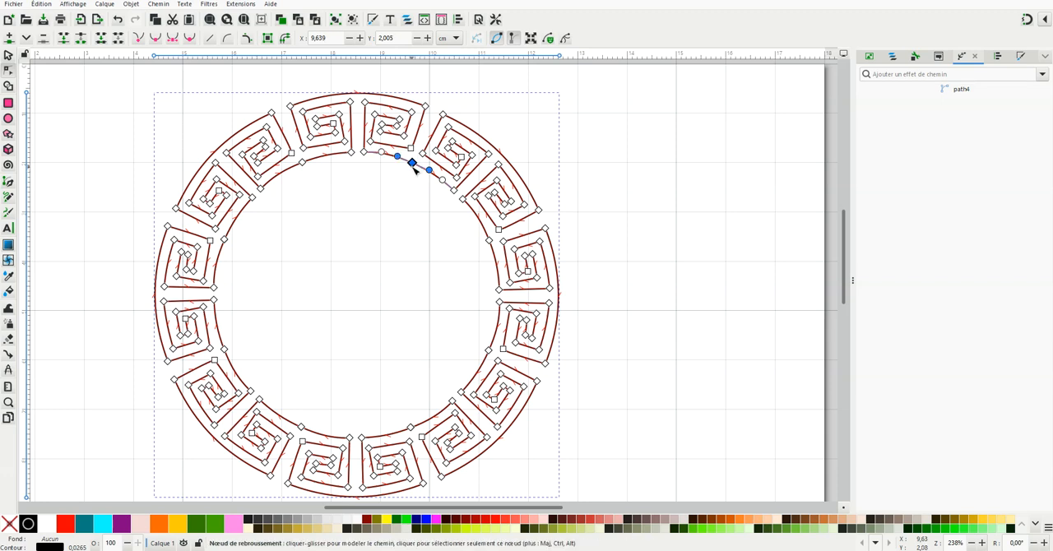
pyautogui.click(64, 39)
pyautogui.click(425, 170)
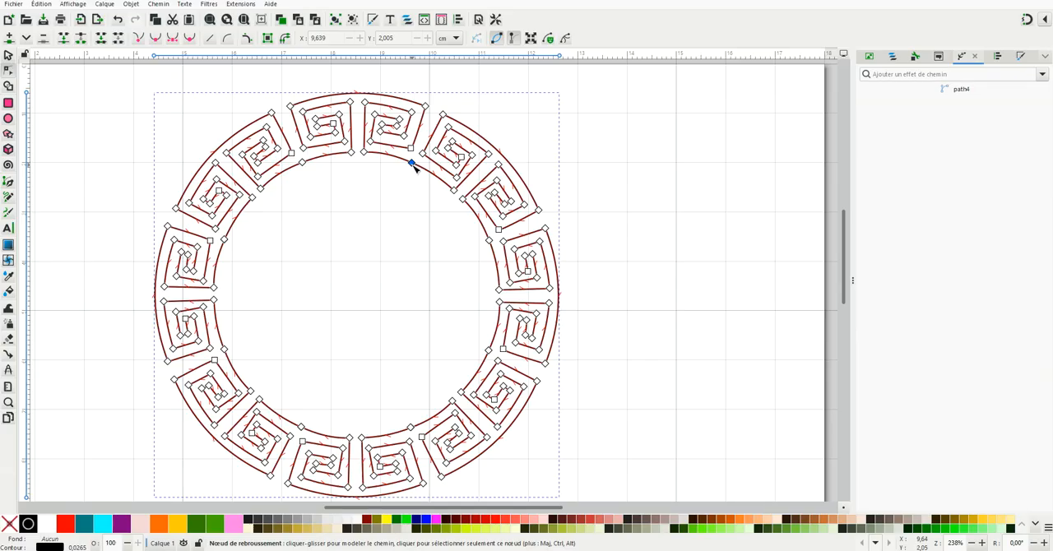
# Step: Test the connection by moving the joined upper-right node and the unjoined upper-left end node, undoing each move
pyautogui.click(413, 163)
pyautogui.moveTo(416, 167); pyautogui.dragTo(407, 178)
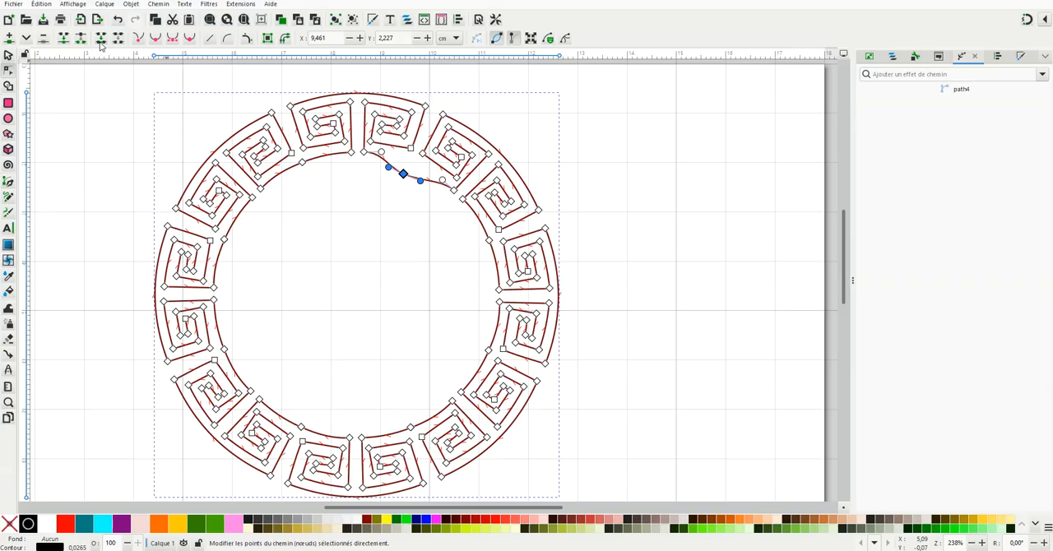
pyautogui.click(118, 19)
pyautogui.click(301, 163)
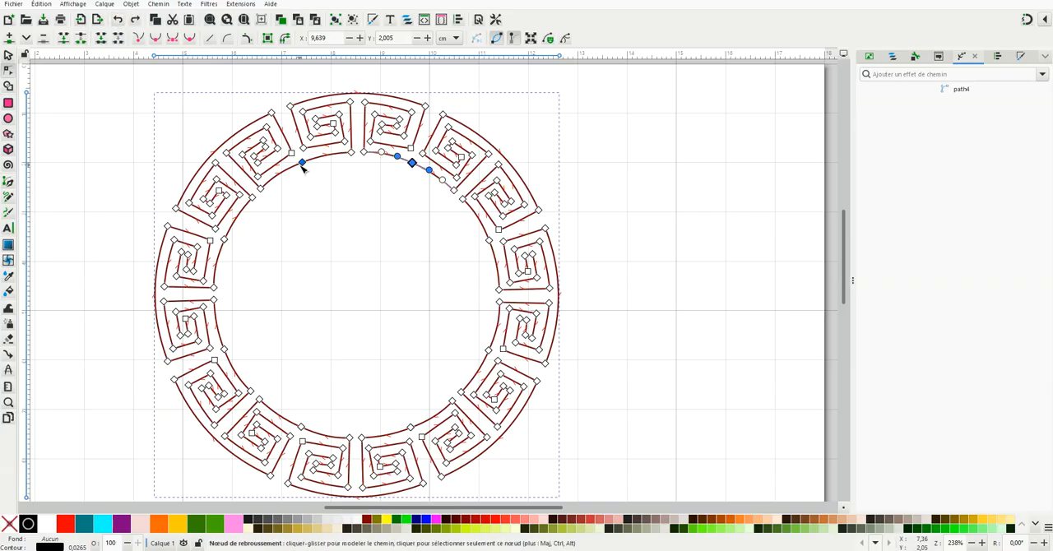
pyautogui.moveTo(302, 163); pyautogui.dragTo(308, 177)
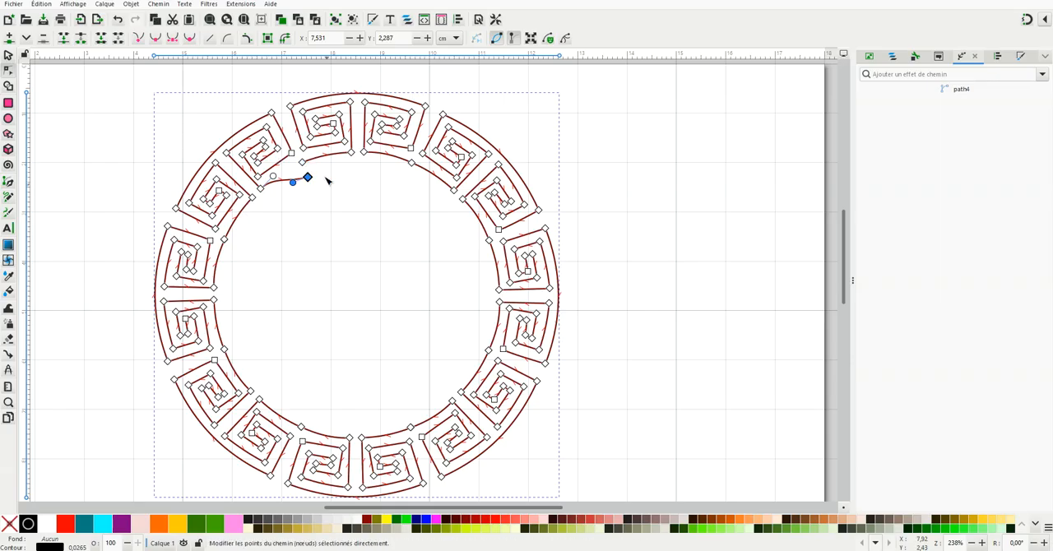
pyautogui.click(119, 22)
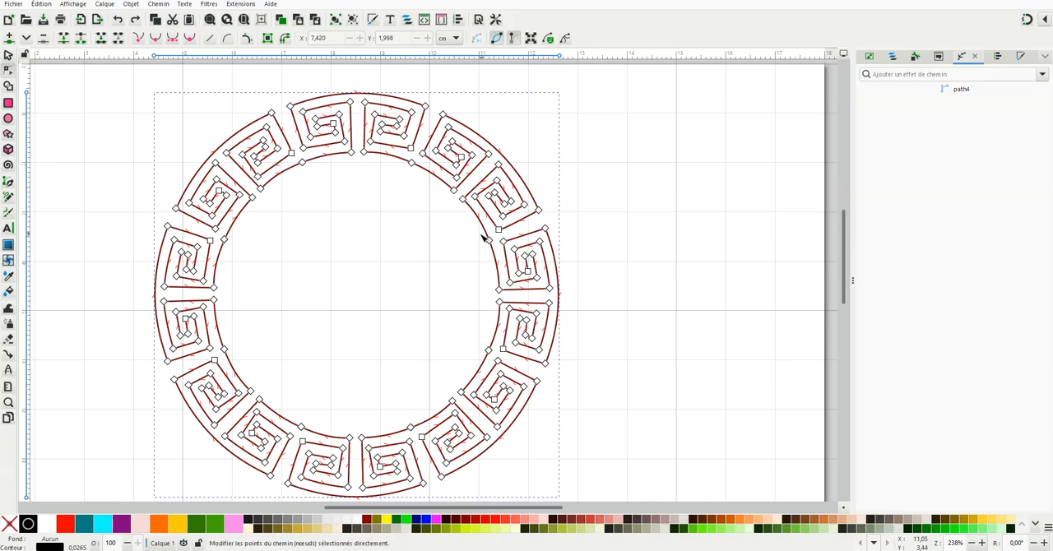
# Step: Join the overlapping end nodes at the seven remaining junctions around the ring's inner circle, and deselect the nodes
pyautogui.moveTo(479, 235); pyautogui.dragTo(497, 260)
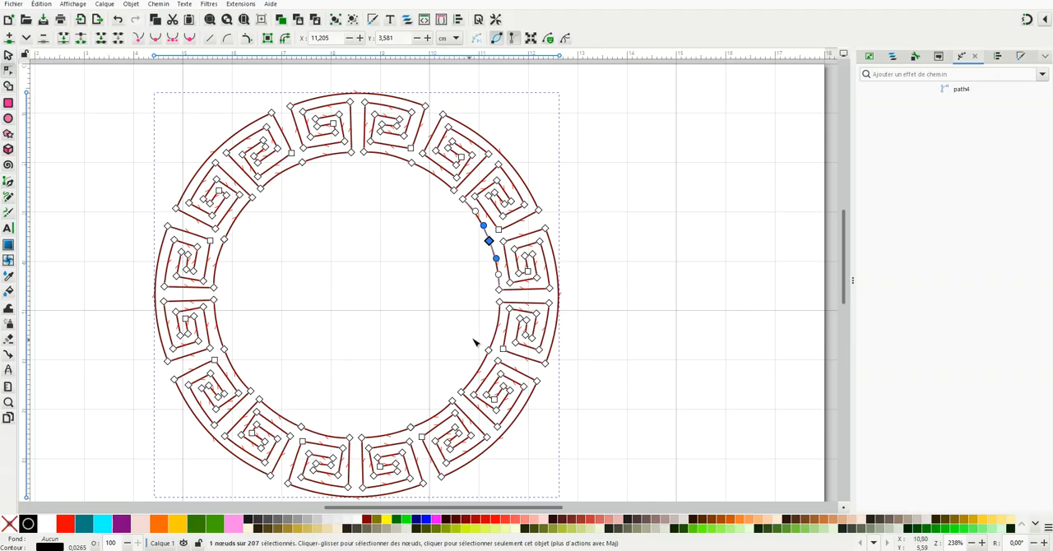
pyautogui.moveTo(478, 339); pyautogui.dragTo(498, 360)
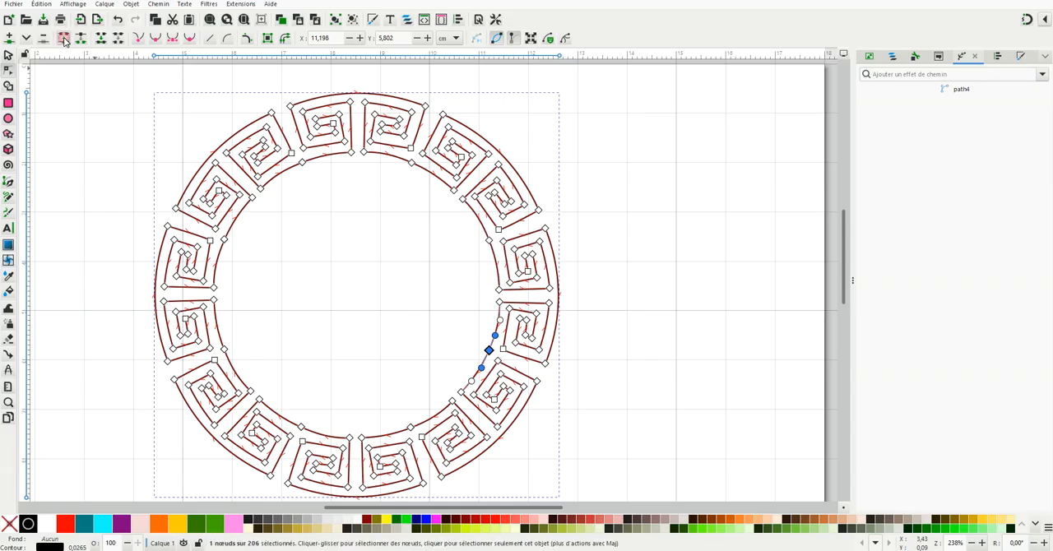
pyautogui.click(411, 427)
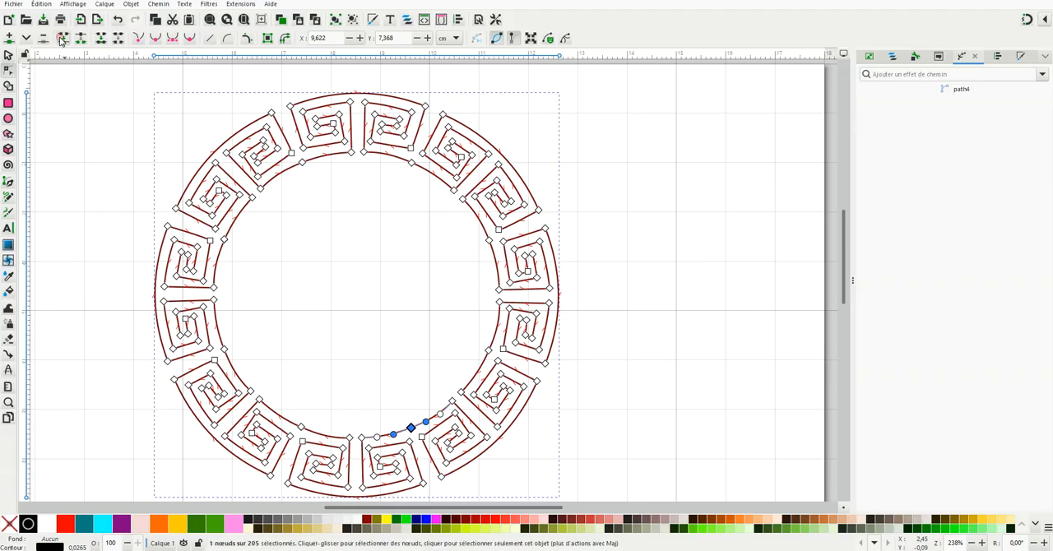
pyautogui.moveTo(293, 414); pyautogui.dragTo(318, 444)
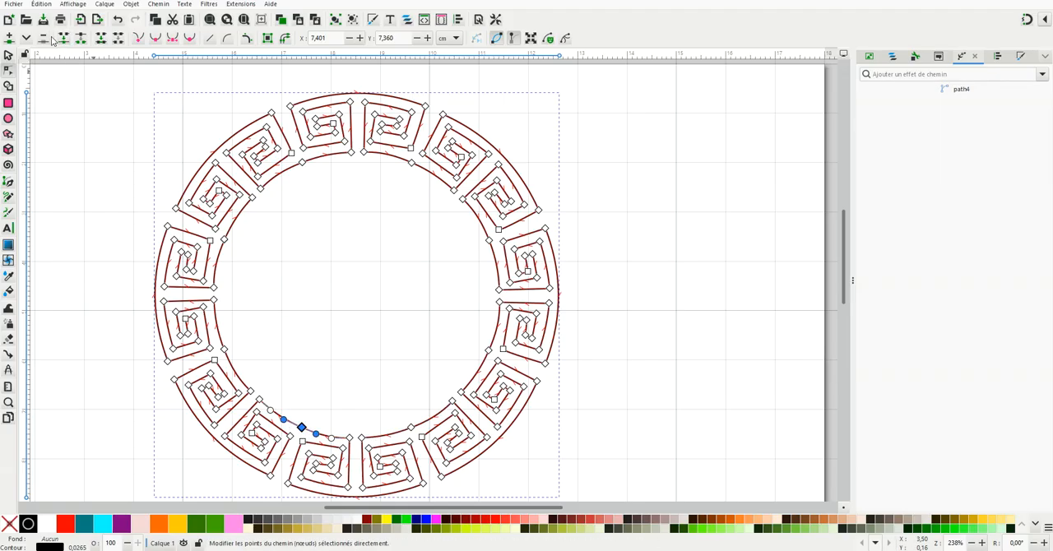
pyautogui.click(224, 349)
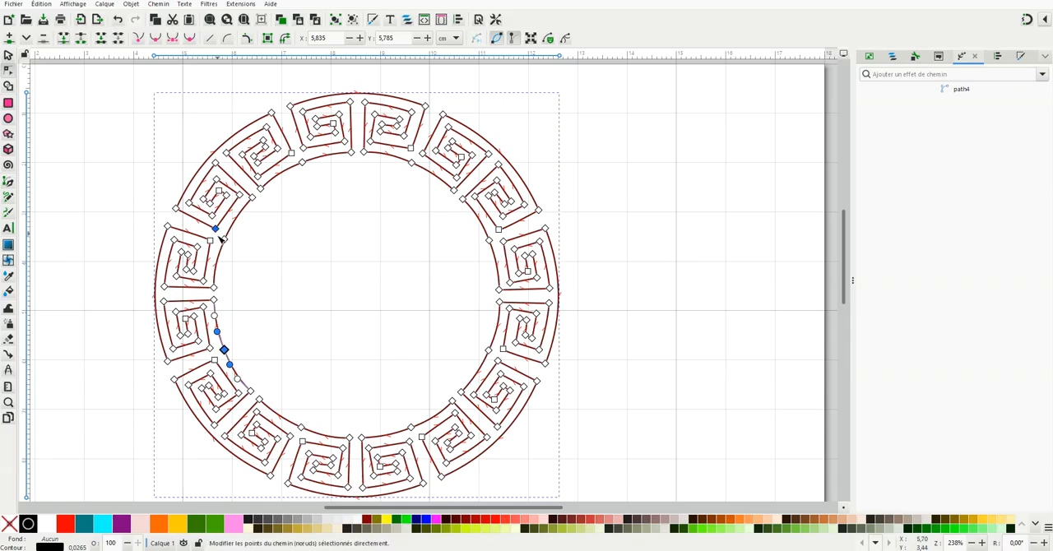
pyautogui.moveTo(218, 235); pyautogui.dragTo(241, 256)
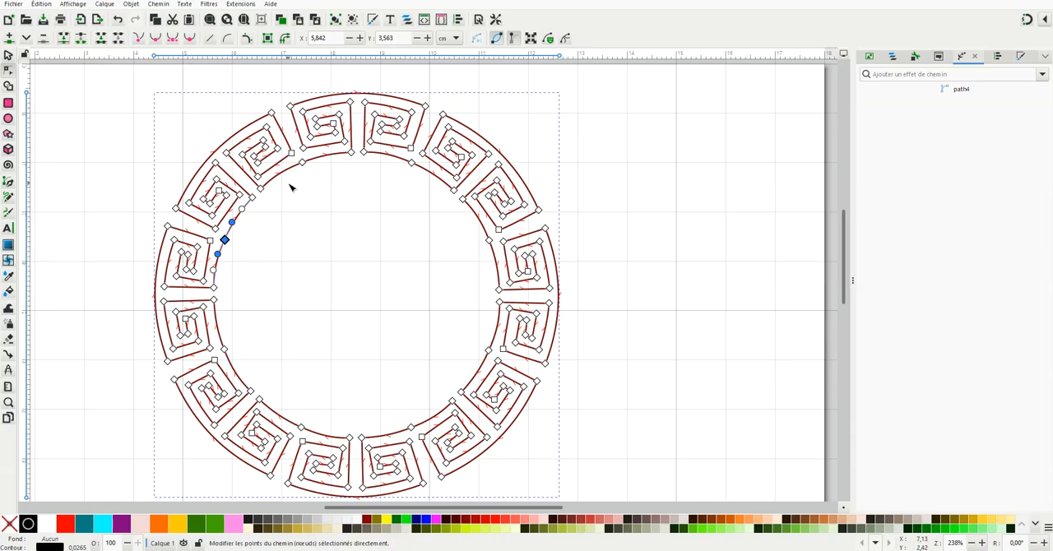
pyautogui.moveTo(295, 156); pyautogui.dragTo(314, 172)
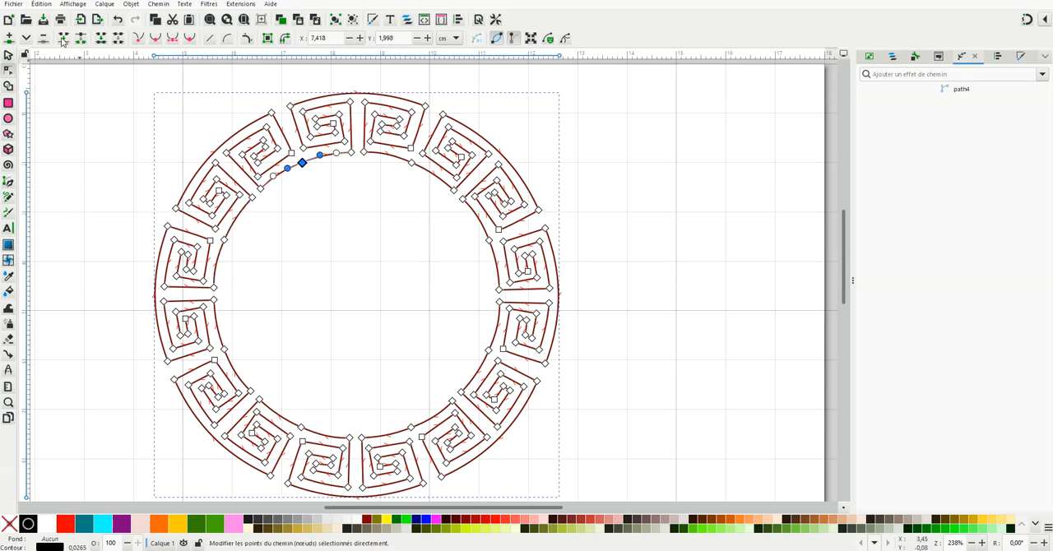
pyautogui.click(585, 221)
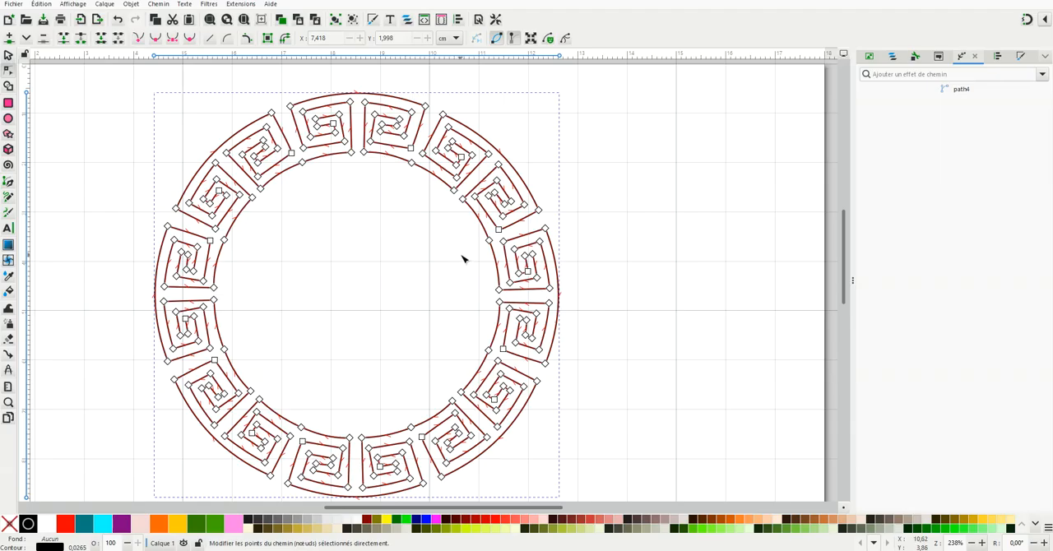
# Step: Test the joins by moving the inner circle's right-hand node and then its lower-left node, undoing each move
pyautogui.moveTo(489, 241); pyautogui.dragTo(476, 245)
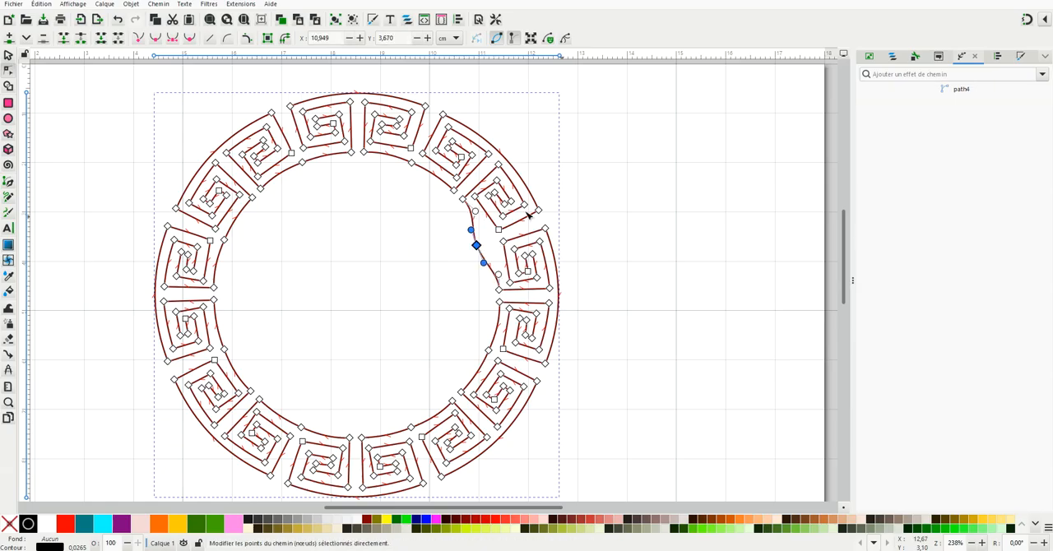
pyautogui.click(119, 20)
pyautogui.click(301, 429)
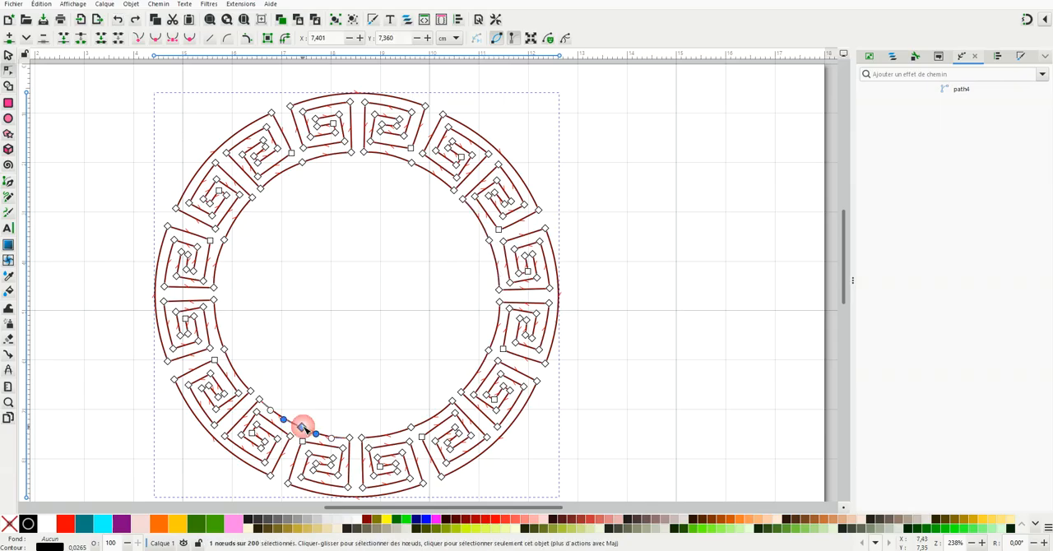
pyautogui.moveTo(301, 429); pyautogui.dragTo(313, 411)
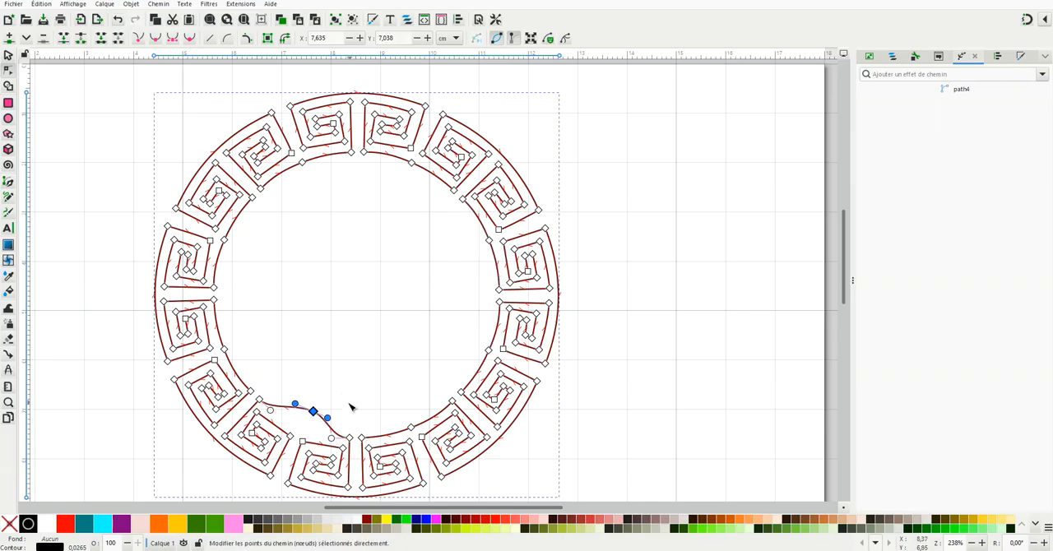
pyautogui.click(119, 20)
# Step: Select the Greek key ring as a whole object, centre it horizontally and vertically relative to the page, and deselect it
pyautogui.scroll(-1, 353, 294)
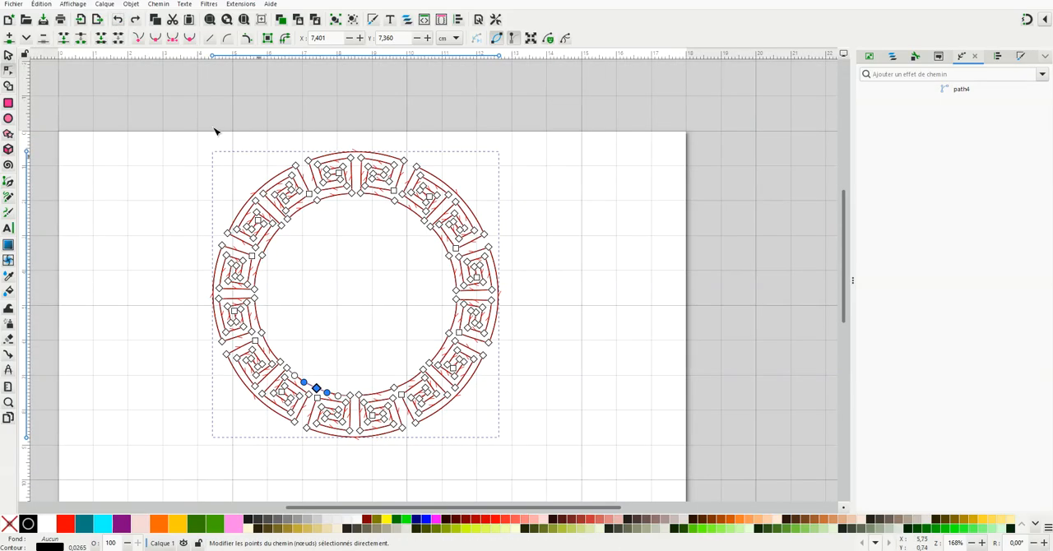
pyautogui.click(9, 56)
pyautogui.scroll(-2, 403, 432)
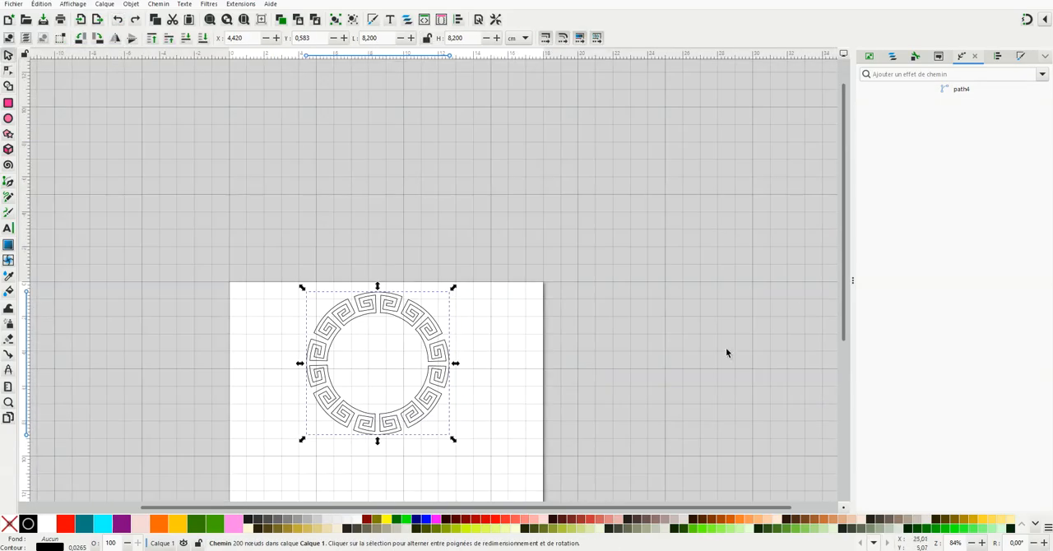
pyautogui.moveTo(846, 261); pyautogui.dragTo(843, 319)
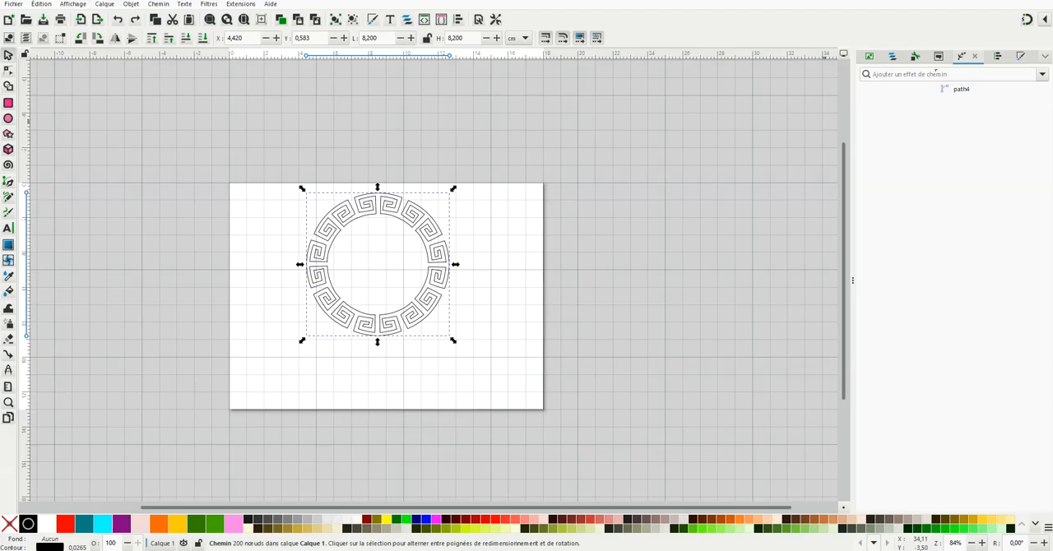
pyautogui.click(893, 57)
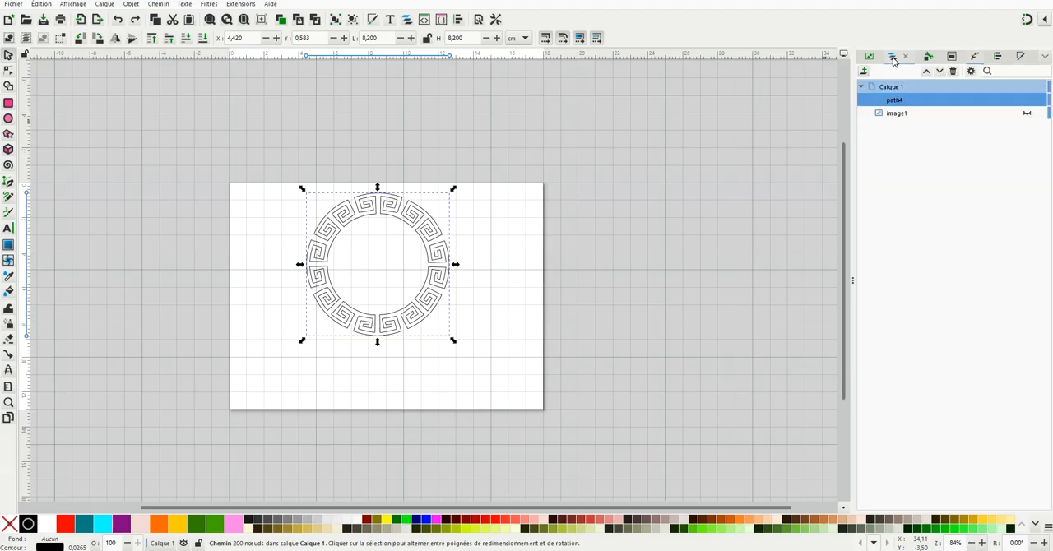
pyautogui.click(411, 207)
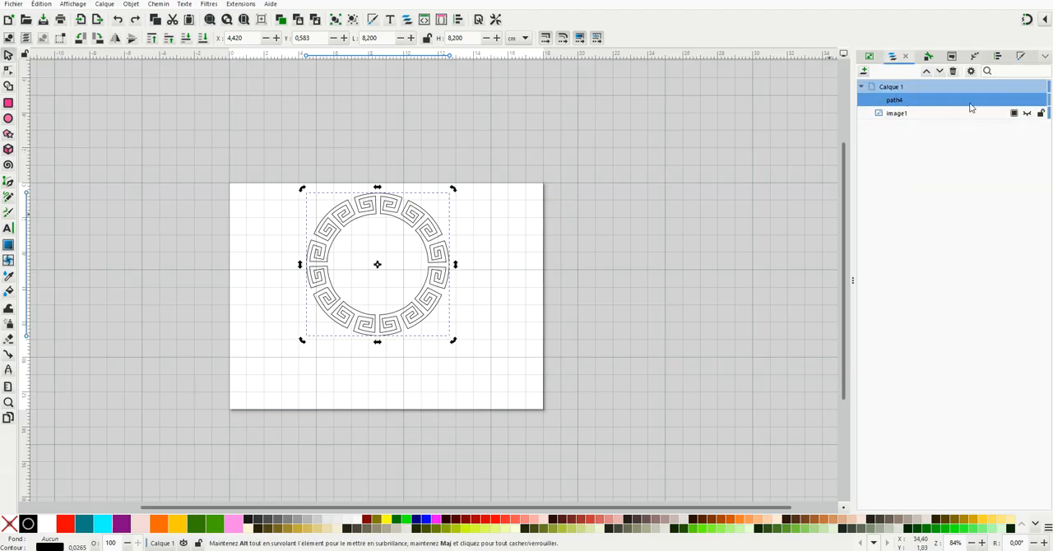
pyautogui.click(997, 57)
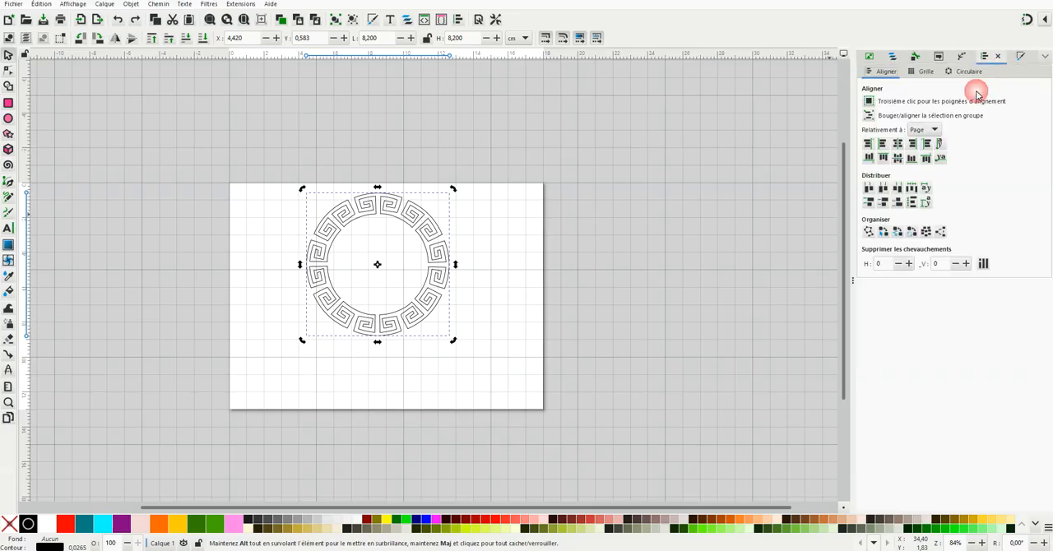
pyautogui.click(899, 144)
pyautogui.click(897, 158)
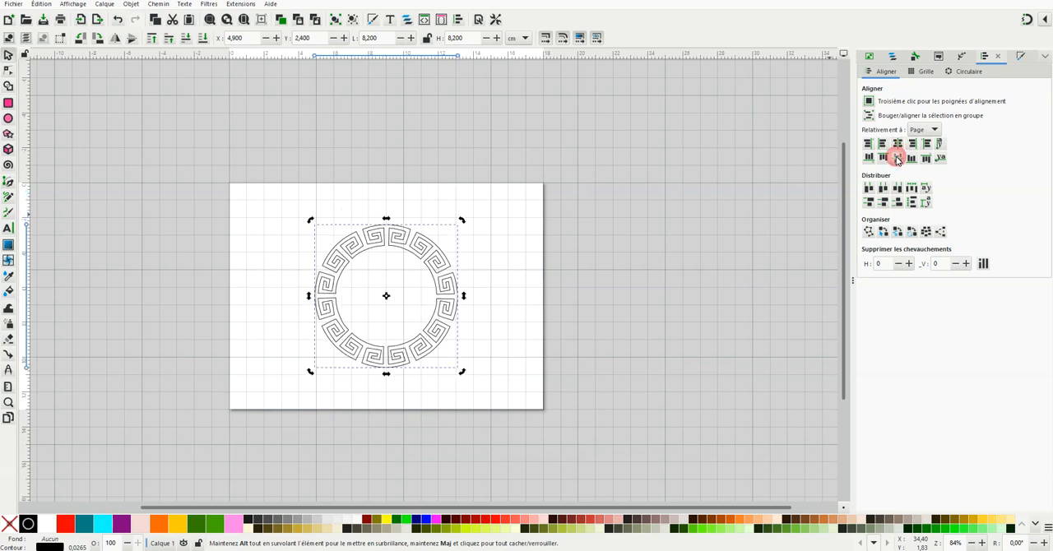
pyautogui.click(409, 317)
# Step: Give the Greek key ring a flat red fill (#FF0000) and deselect it
pyautogui.keyDown('ctrl'); pyautogui.scroll(1, 404, 290); pyautogui.keyUp('ctrl')
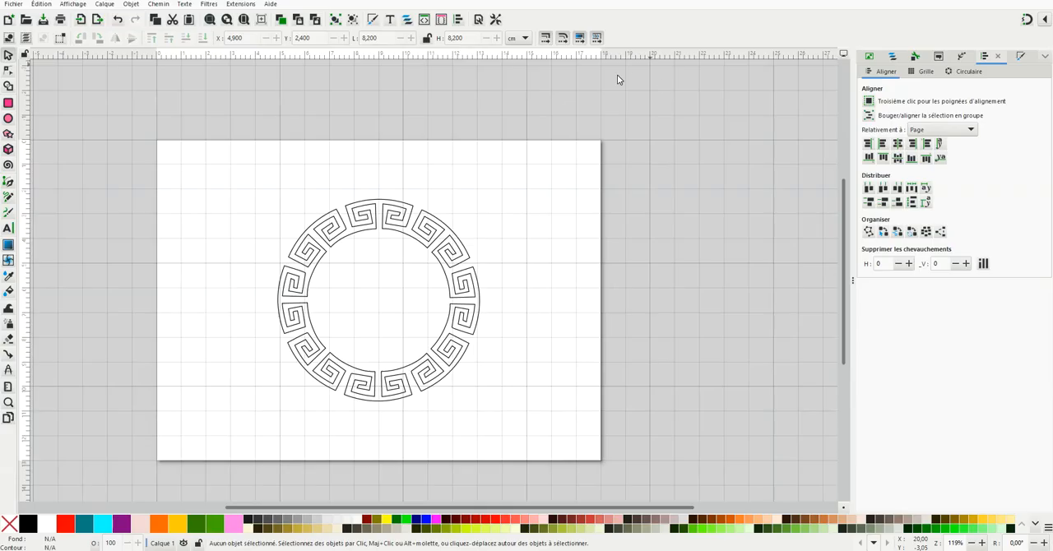
pyautogui.click(429, 218)
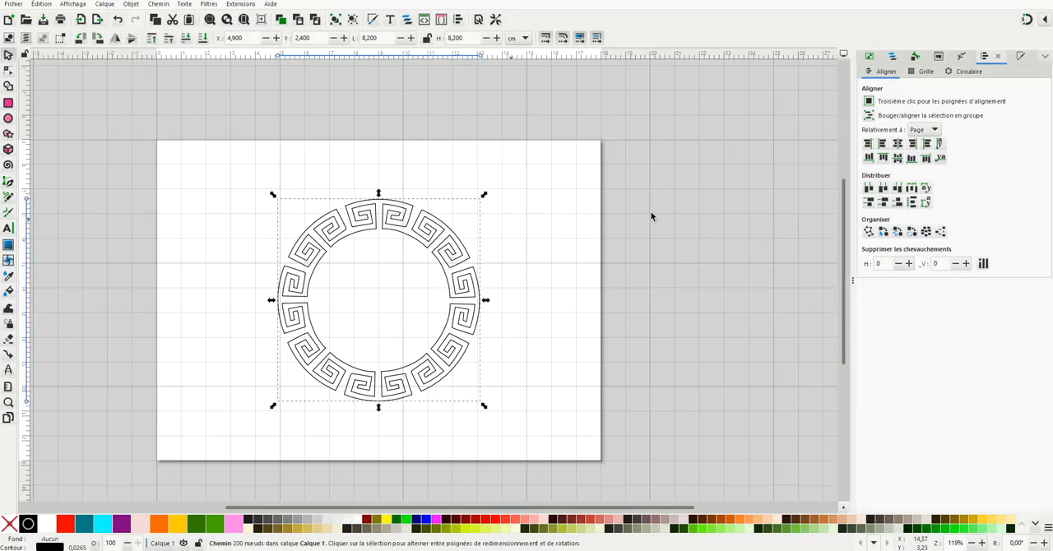
pyautogui.click(892, 58)
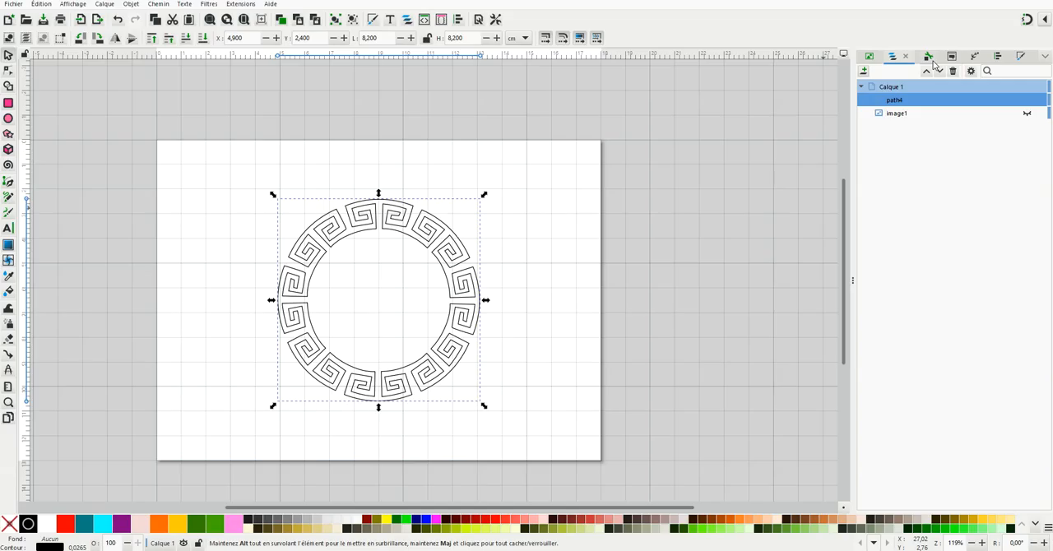
pyautogui.click(1021, 56)
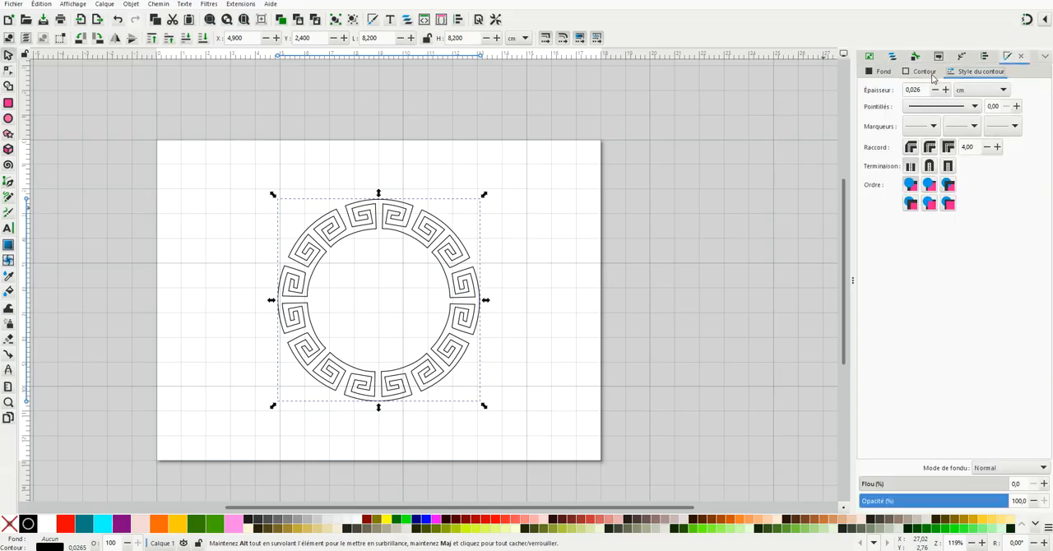
pyautogui.click(885, 74)
pyautogui.click(879, 87)
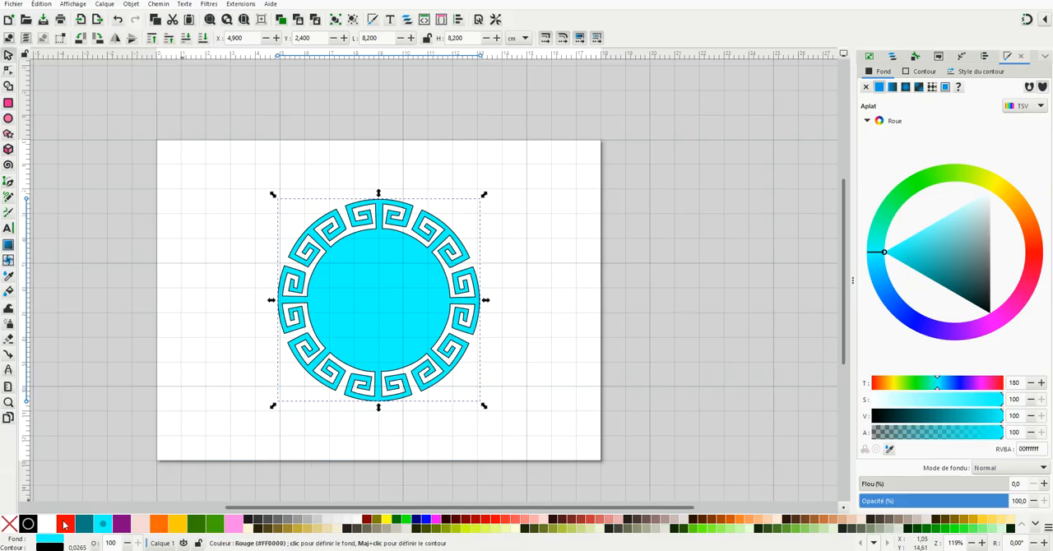
pyautogui.rightClick(64, 524)
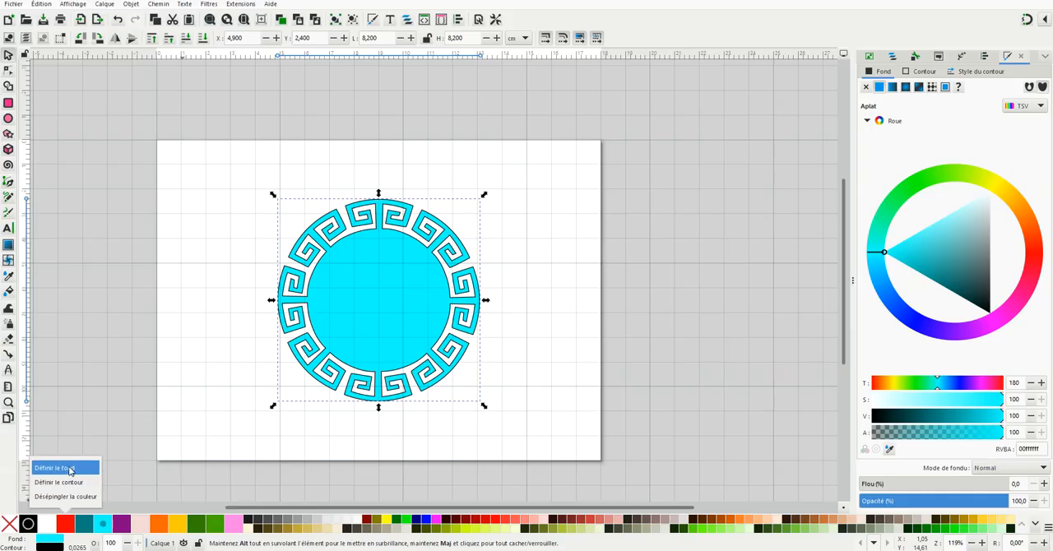
pyautogui.click(66, 468)
pyautogui.click(533, 244)
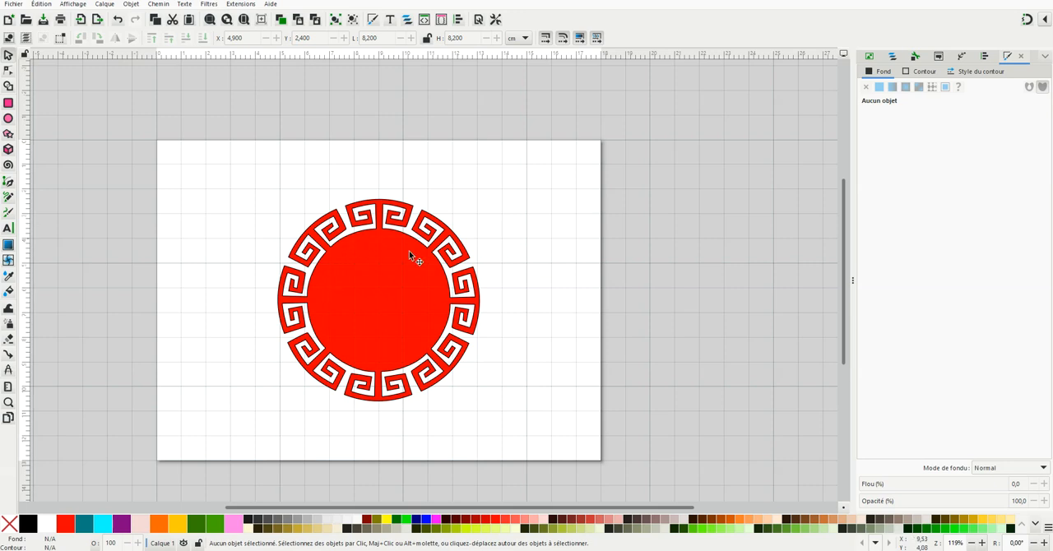
# Step: Draw a circle outward from the ring's centre, with a radius of about 2.6 cm, just inside the inner edge
pyautogui.keyDown('ctrl'); pyautogui.scroll(1, 366, 340); pyautogui.keyUp('ctrl')
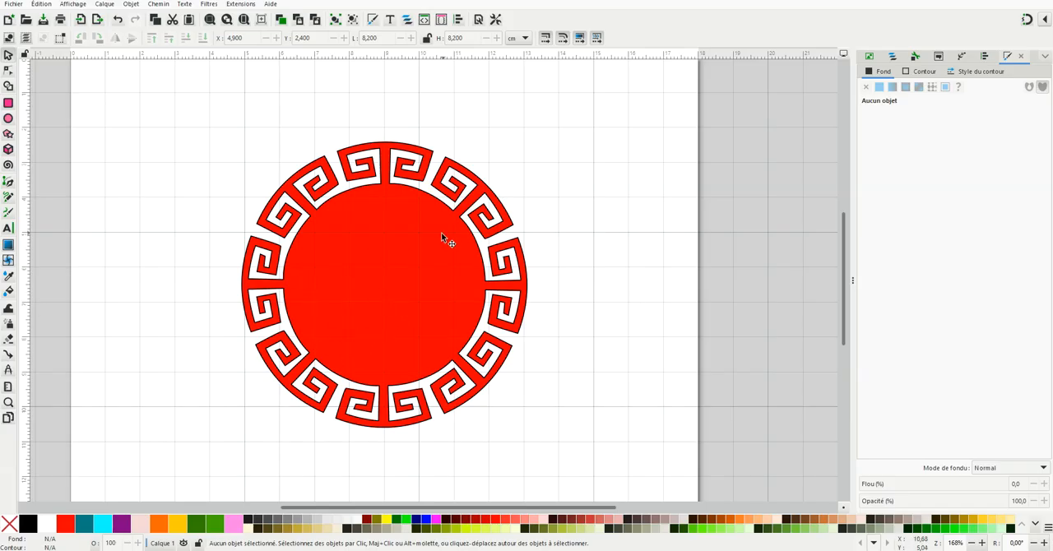
pyautogui.keyDown('ctrl'); pyautogui.scroll(-1, 458, 302); pyautogui.keyUp('ctrl')
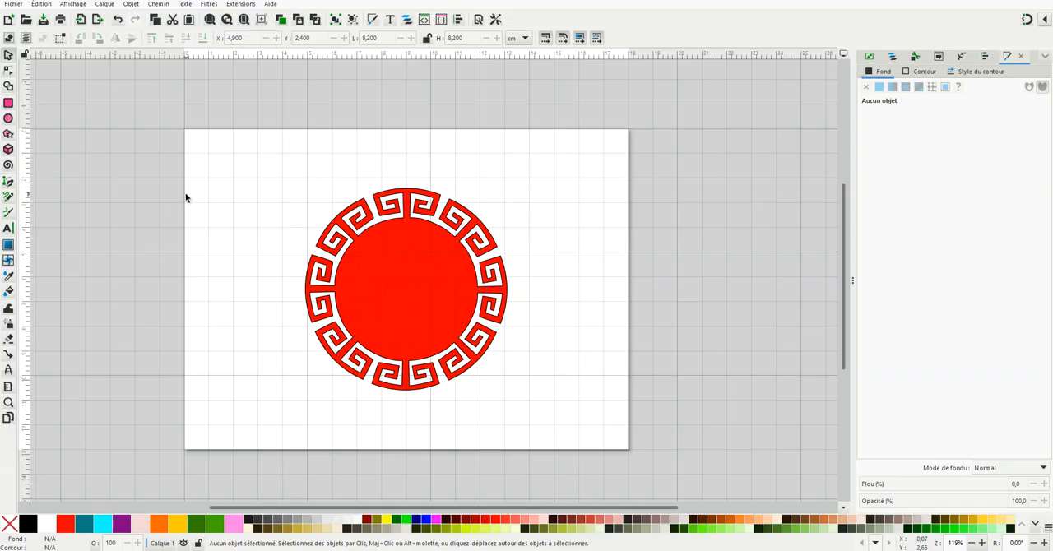
pyautogui.click(8, 118)
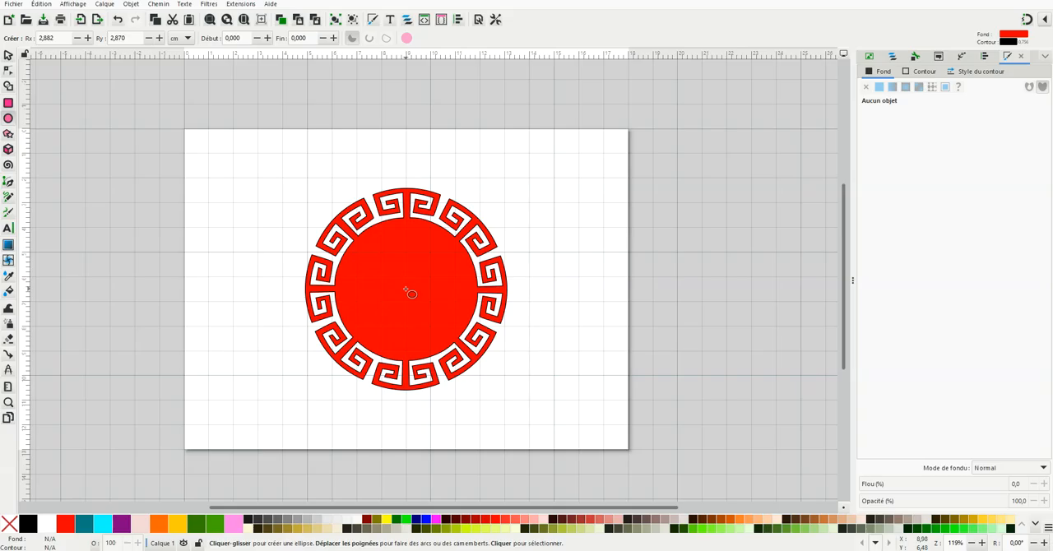
pyautogui.press('shift')
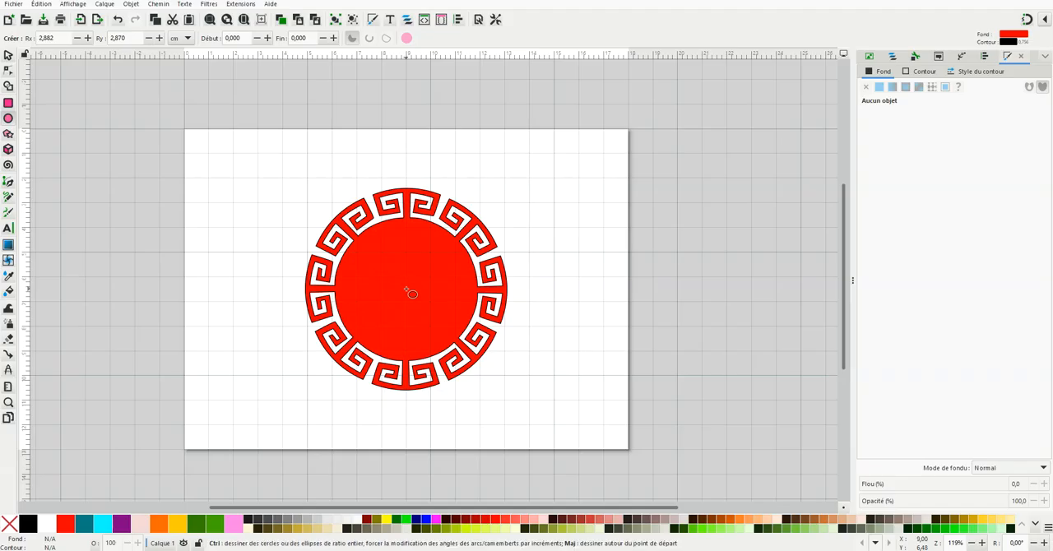
pyautogui.moveTo(408, 292); pyautogui.dragTo(477, 372)
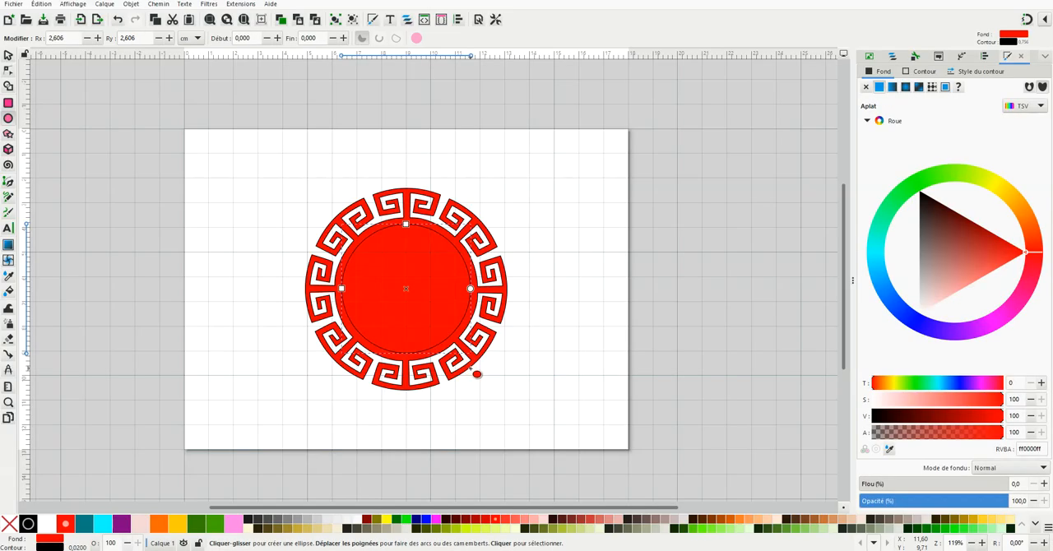
# Step: Convert the inner circle to a path, fill it with cyan, and deselect it
pyautogui.click(8, 55)
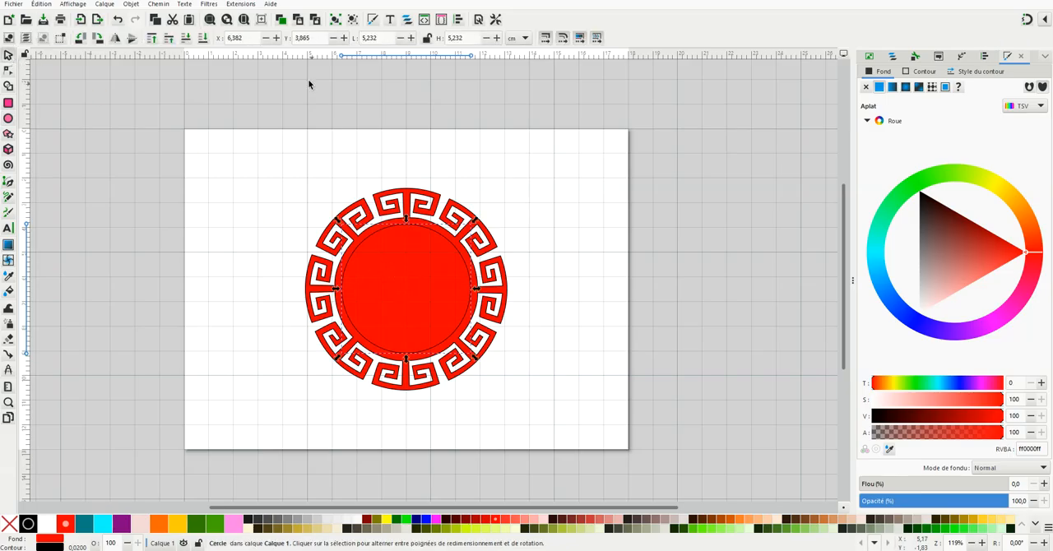
pyautogui.click(165, 5)
pyautogui.click(177, 19)
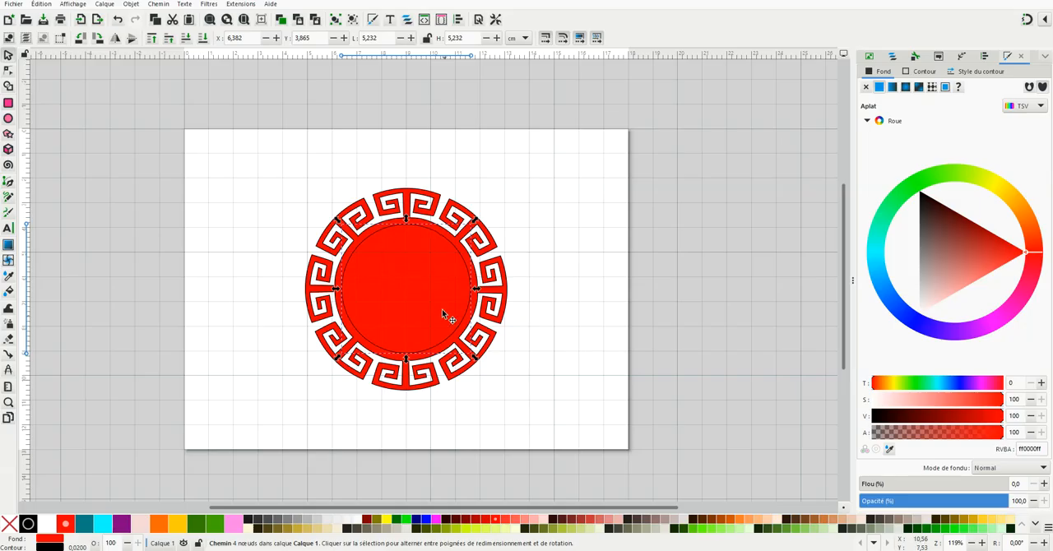
pyautogui.scroll(1, 415, 305)
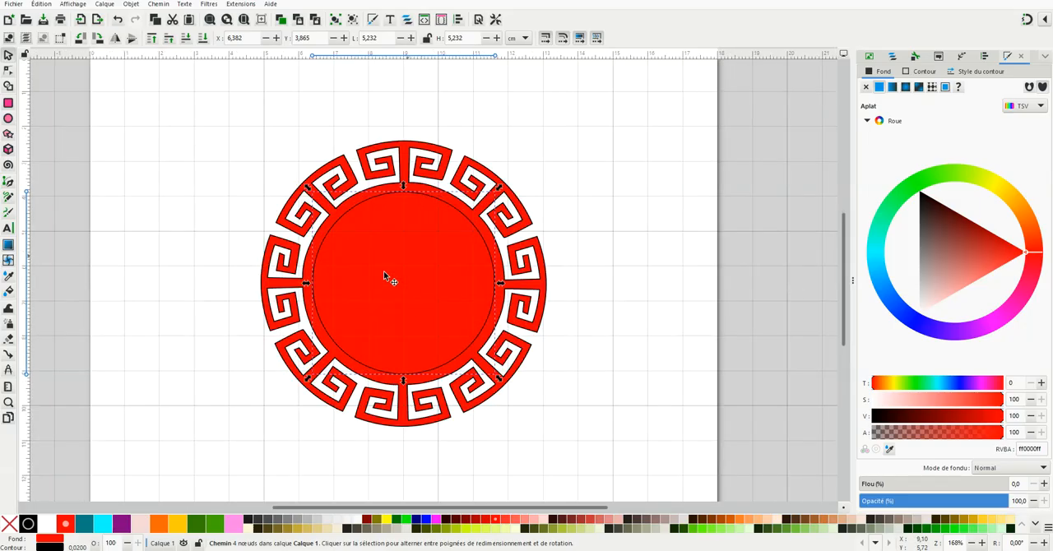
pyautogui.rightClick(65, 523)
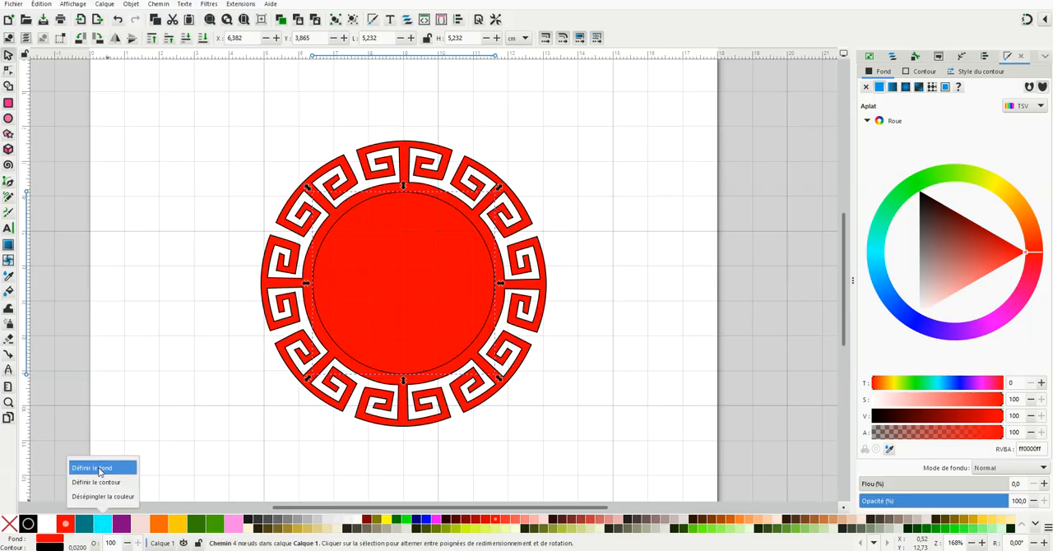
pyautogui.click(99, 468)
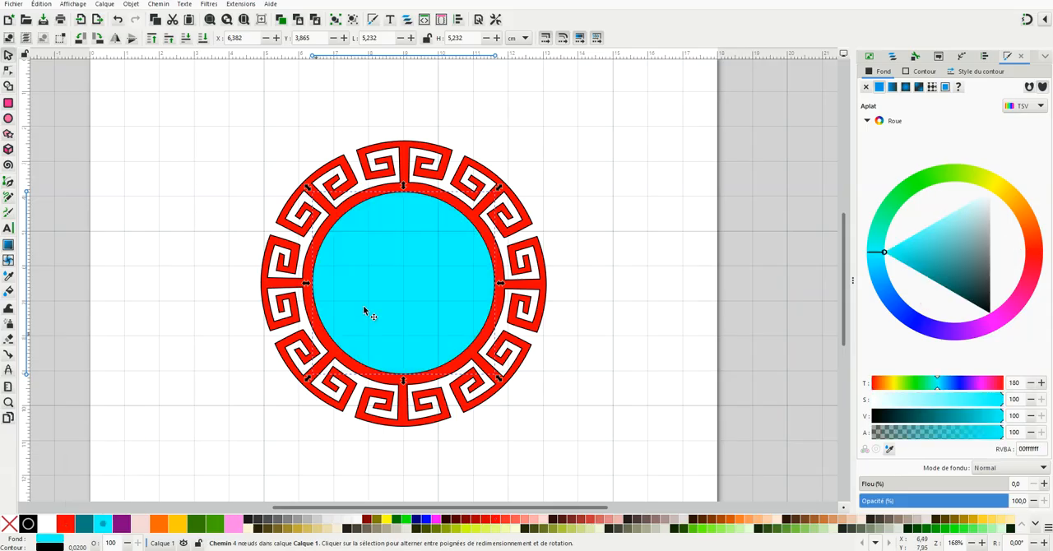
pyautogui.click(705, 306)
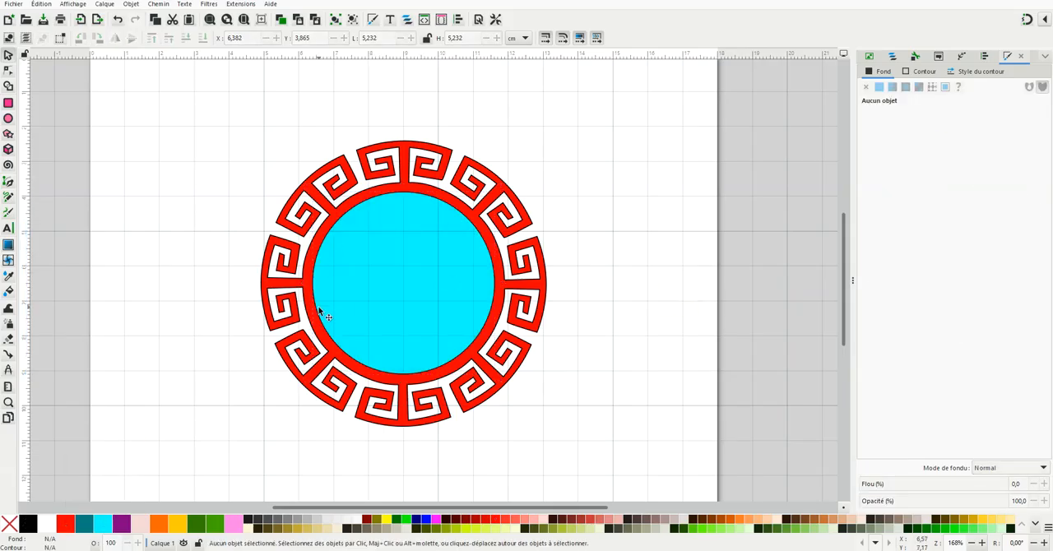
# Step: Duplicate the cyan circle in place and fill the duplicate with light pink
pyautogui.scroll(1, 413, 284)
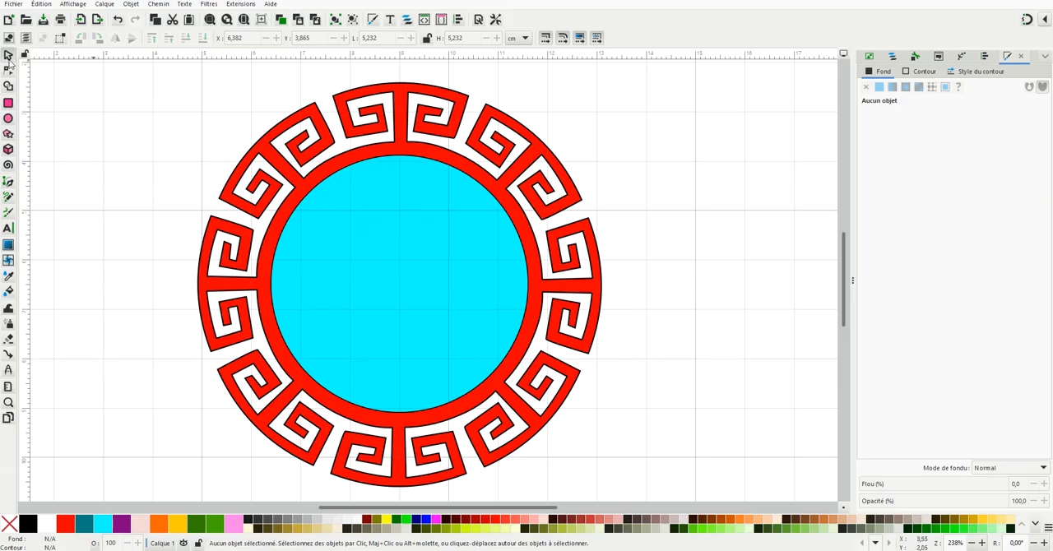
pyautogui.click(447, 252)
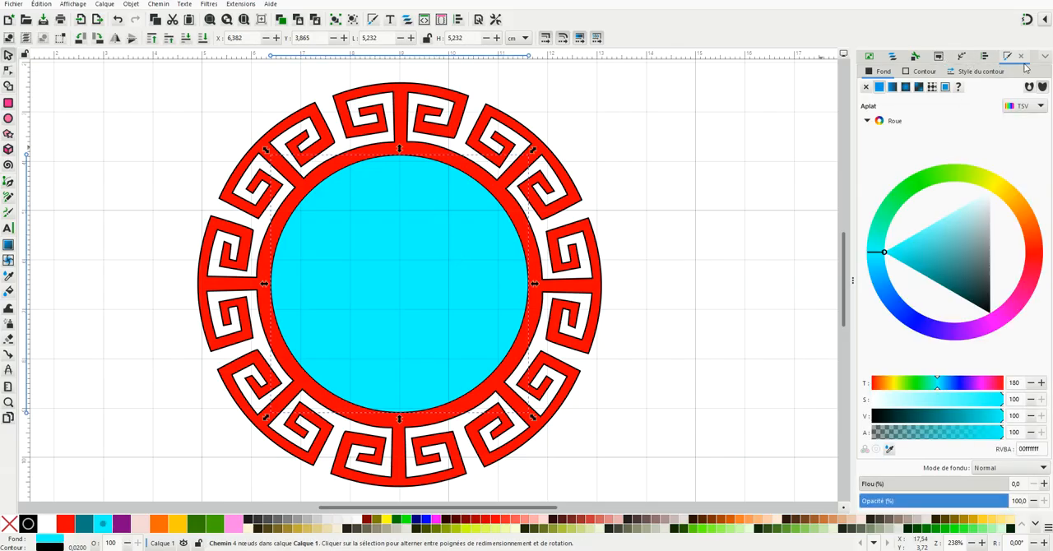
pyautogui.click(894, 57)
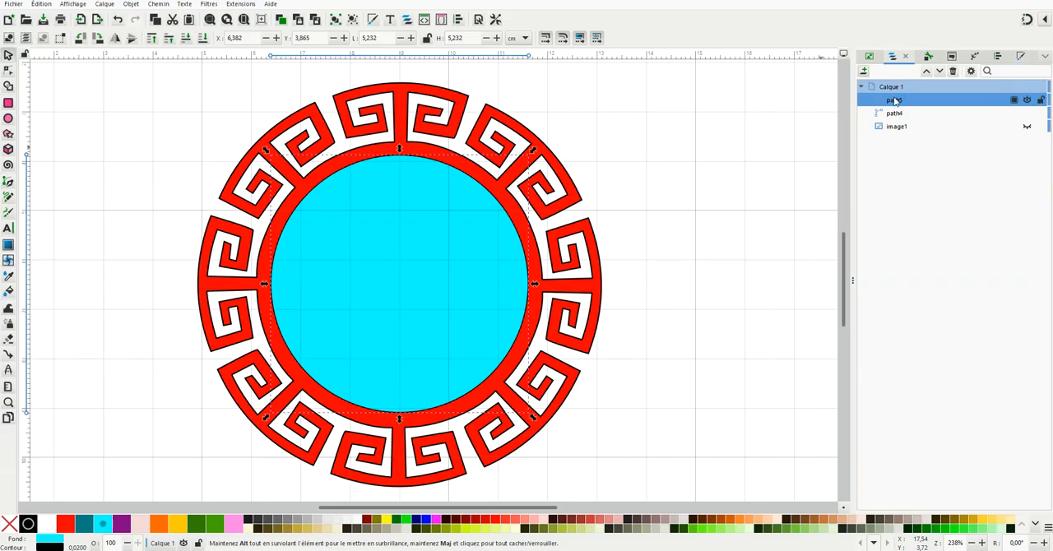
pyautogui.click(43, 5)
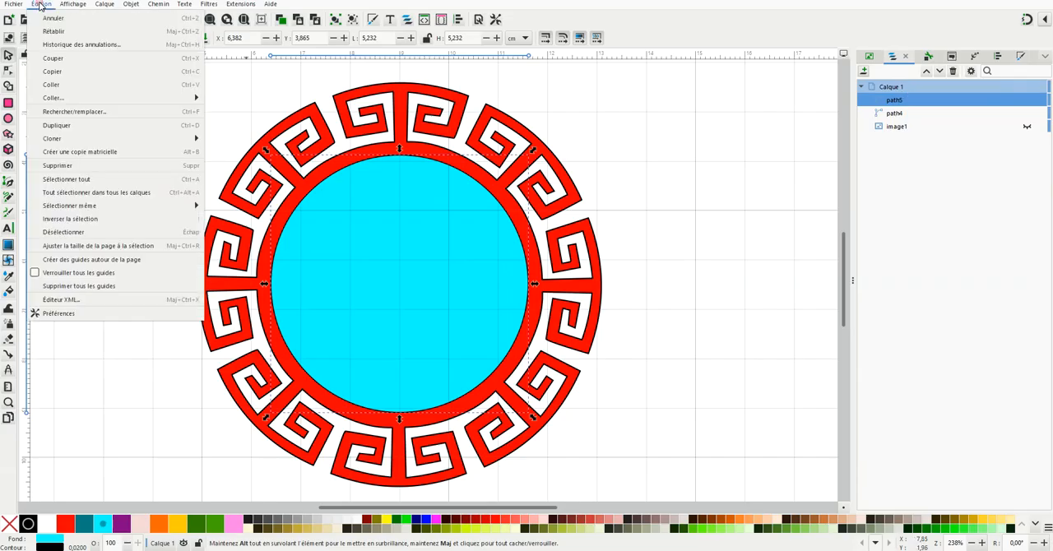
pyautogui.click(73, 128)
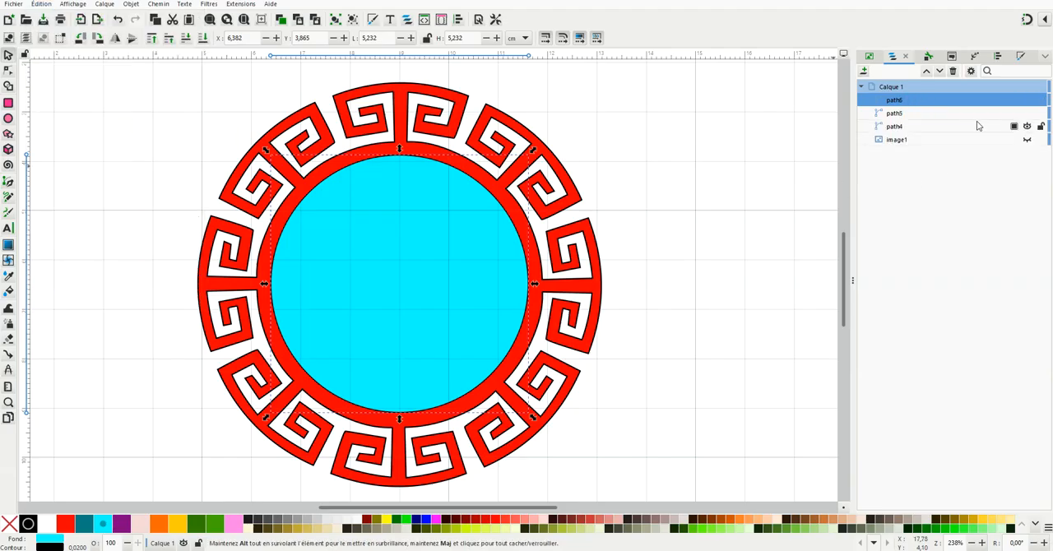
pyautogui.rightClick(233, 525)
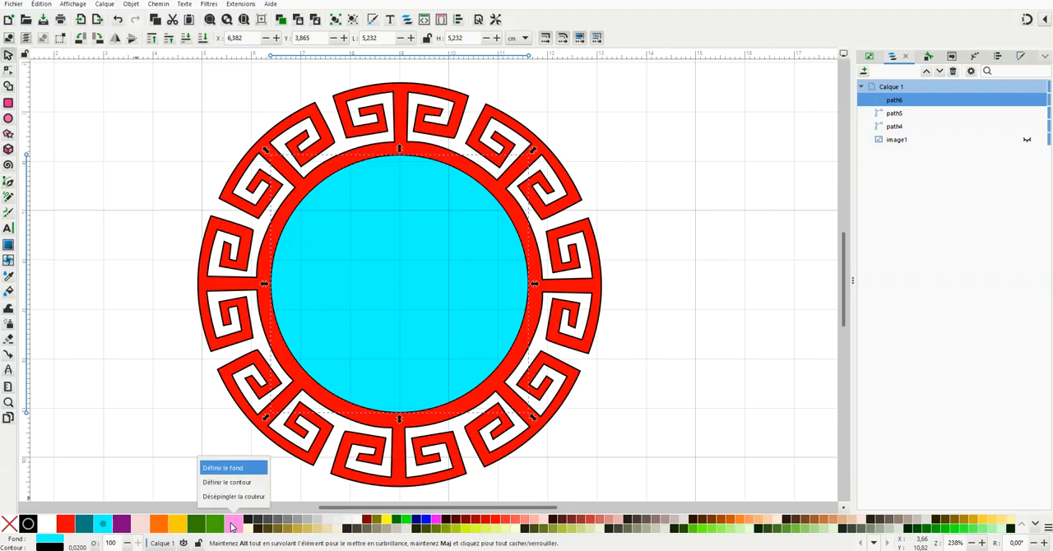
pyautogui.click(229, 467)
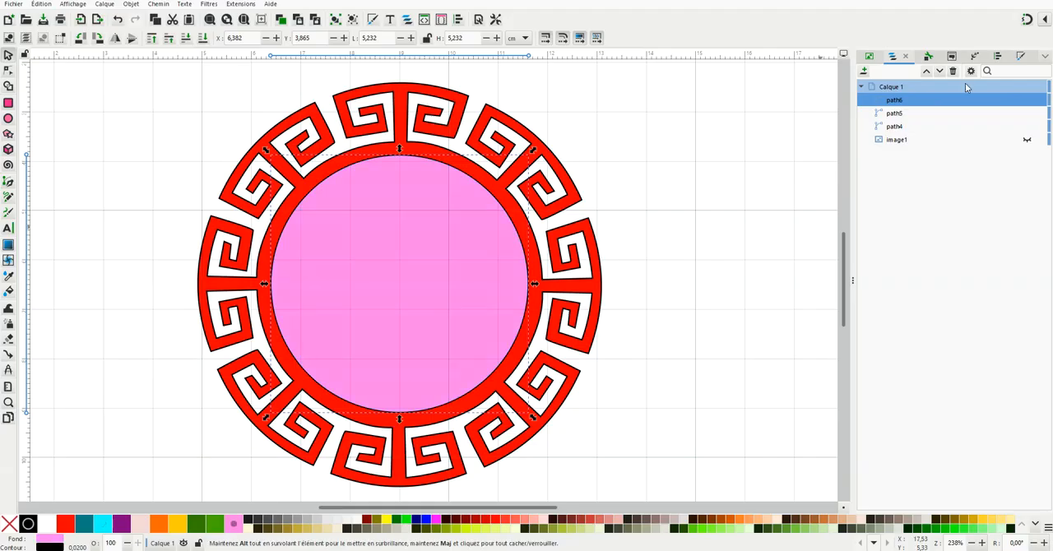
# Step: Hide the pink circle, and cut the Greek key ring with the cyan circle using an inverse clip (Découpe inversée)
pyautogui.click(811, 154)
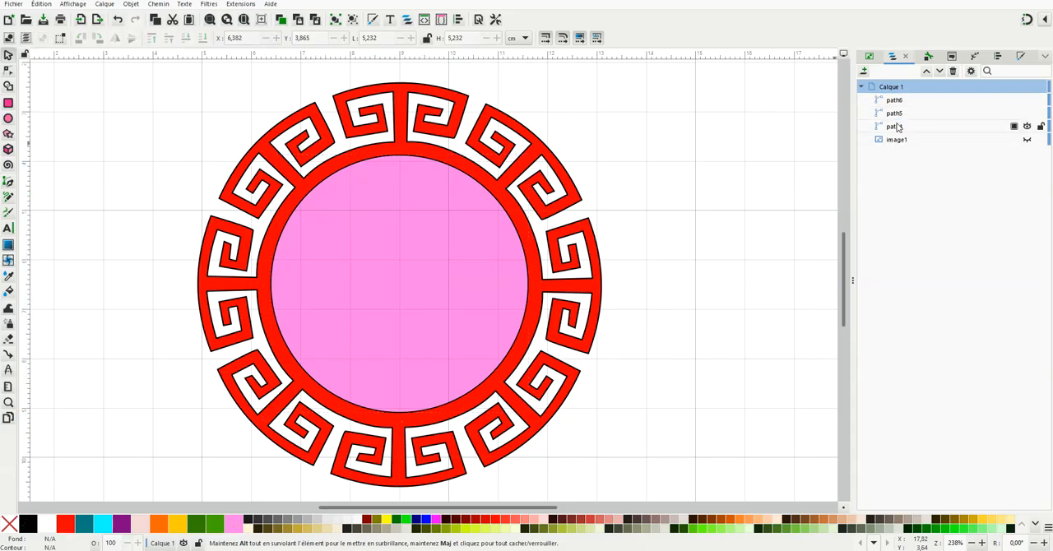
pyautogui.click(896, 129)
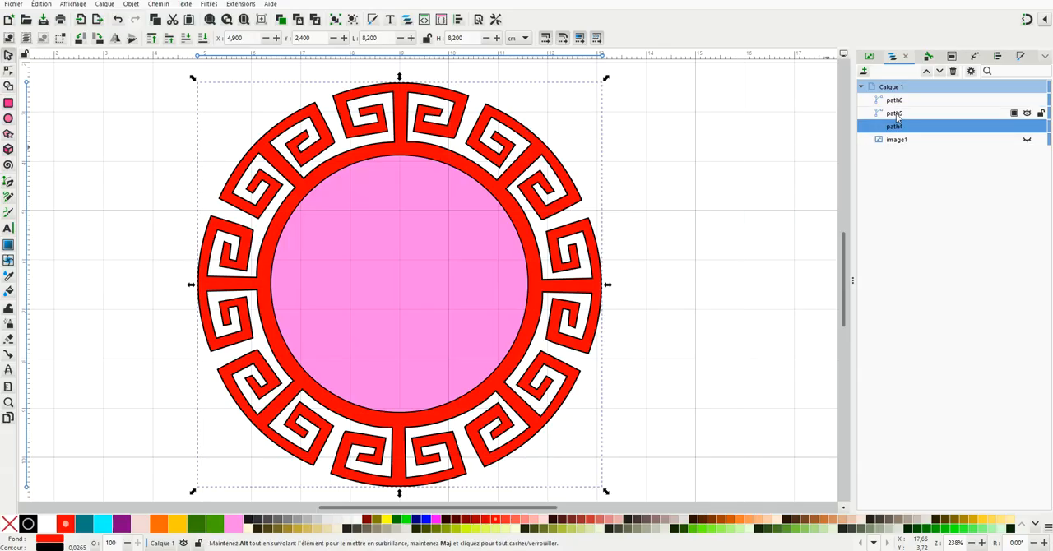
pyautogui.click(1028, 100)
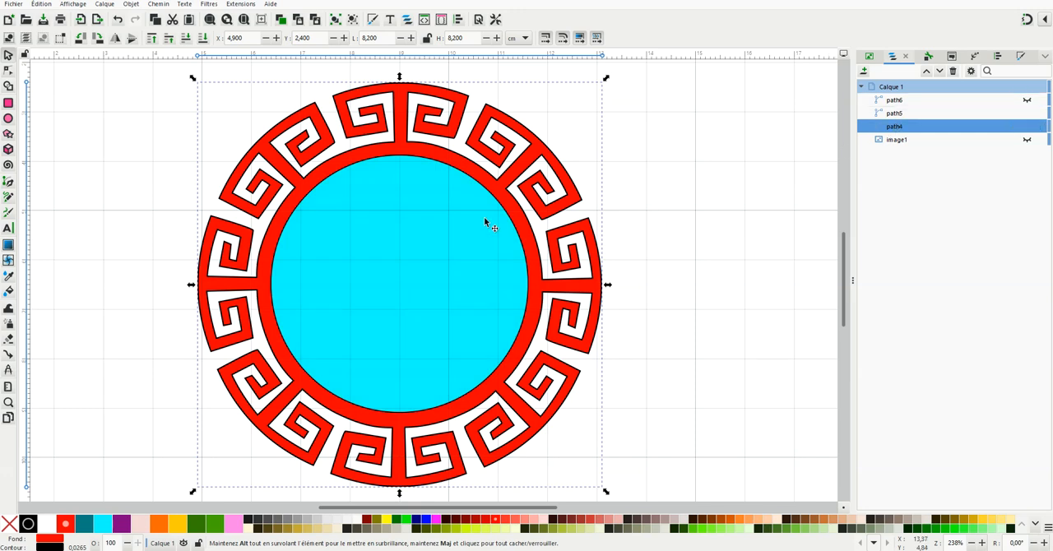
pyautogui.keyDown('shift'); pyautogui.click(895, 114); pyautogui.keyUp('shift')
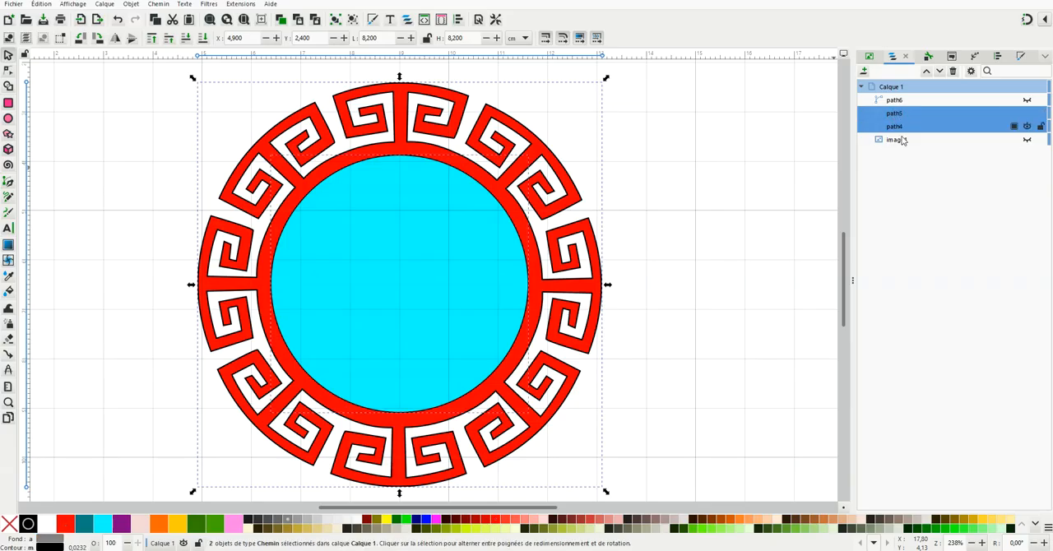
pyautogui.click(132, 7)
pyautogui.moveTo(153, 140)
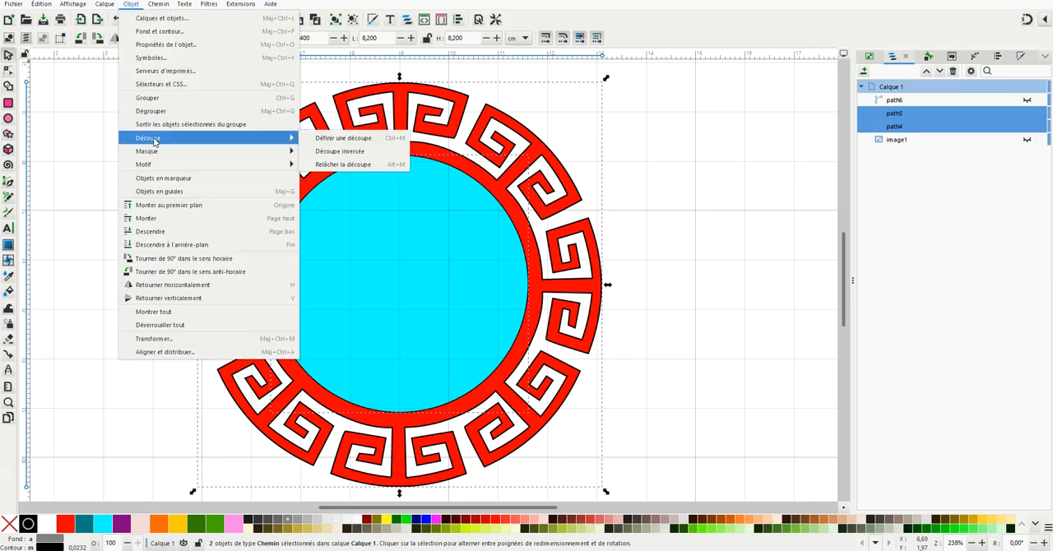
pyautogui.click(329, 153)
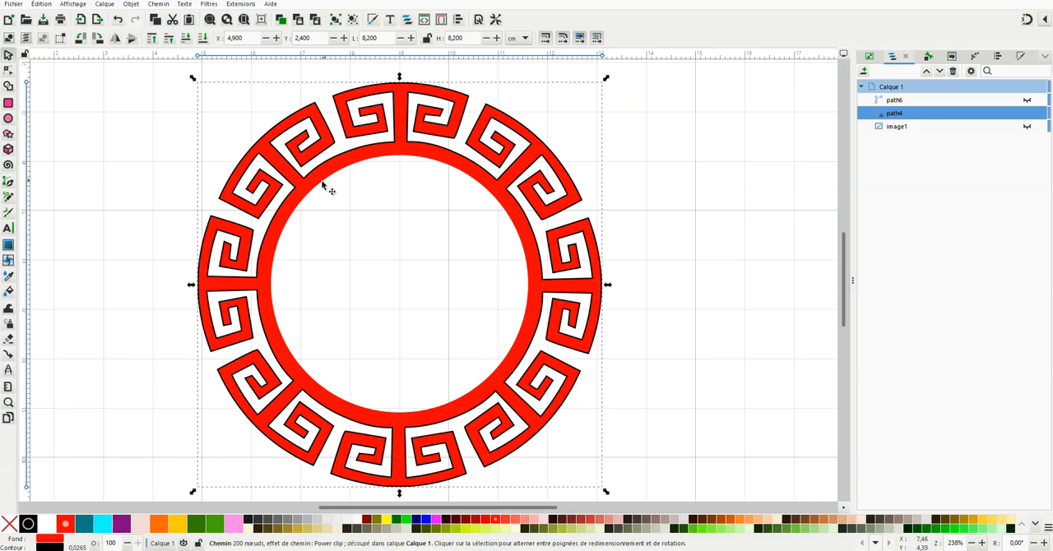
# Step: Show the pink circle again, remove its fill so only the outline is drawn, and deselect it
pyautogui.click(905, 99)
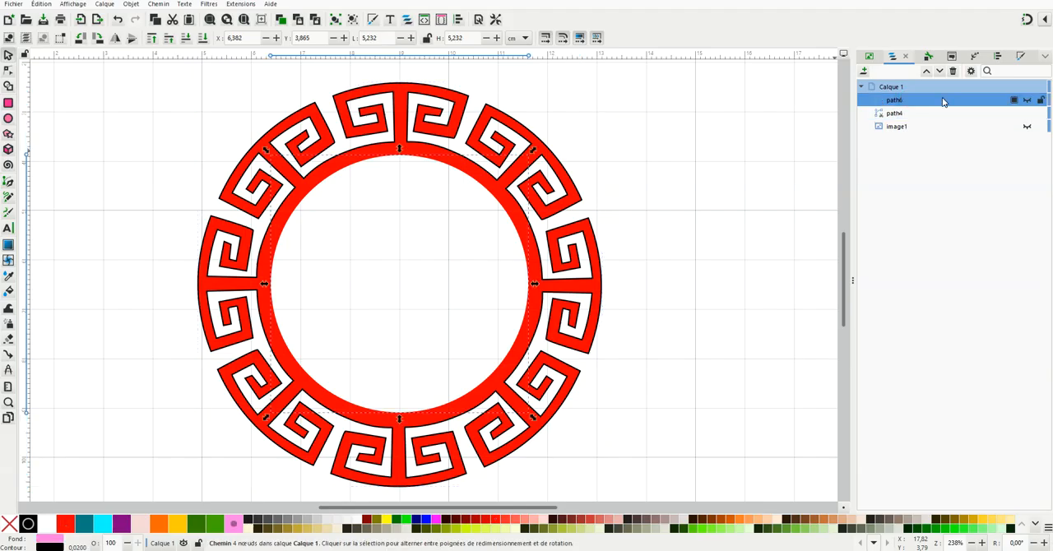
pyautogui.click(1026, 99)
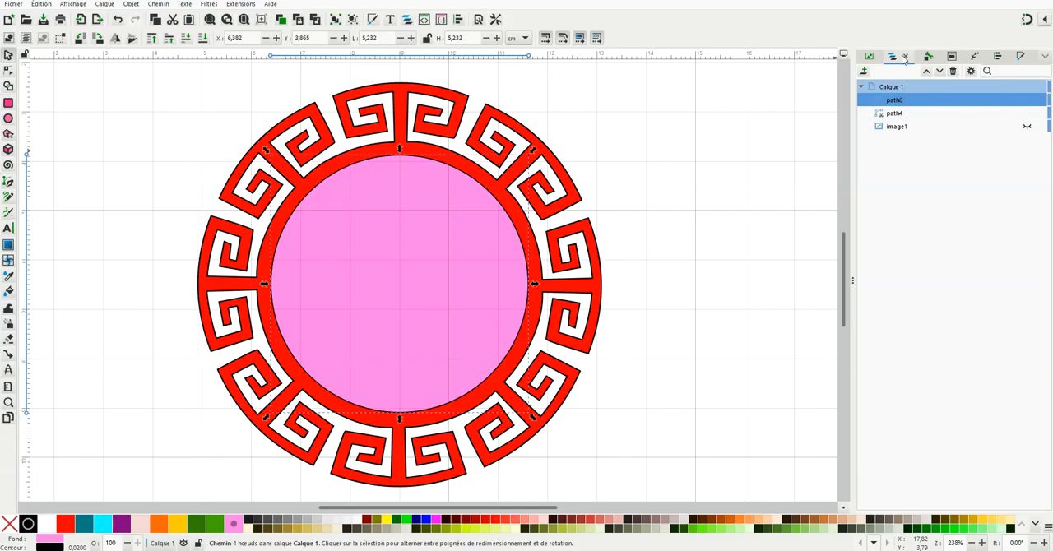
pyautogui.click(1020, 57)
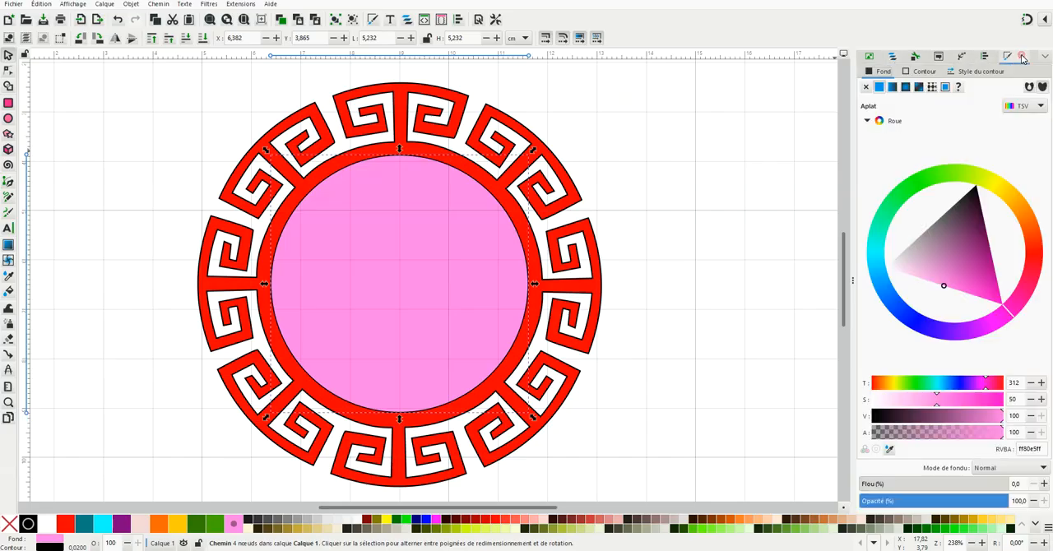
pyautogui.click(868, 87)
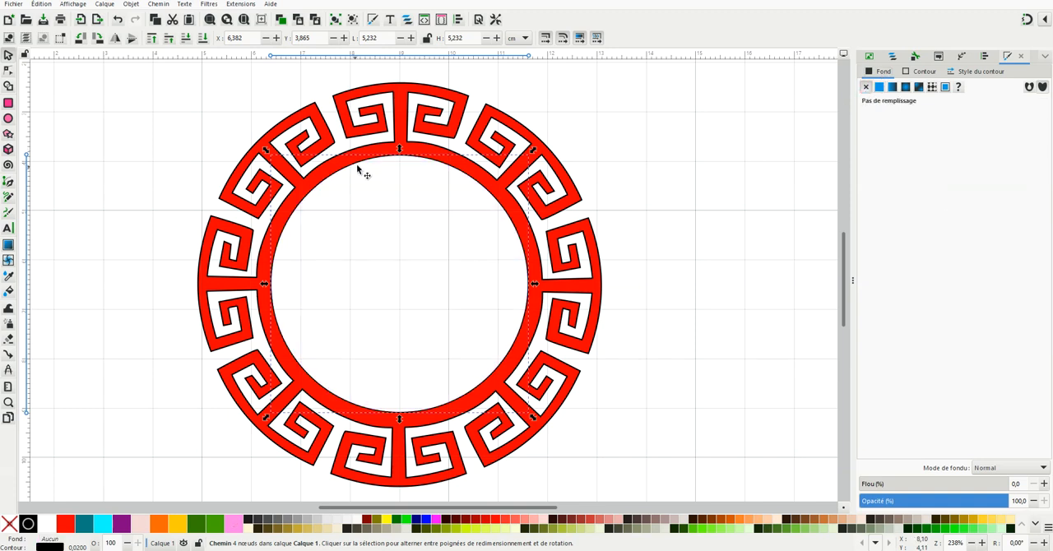
pyautogui.press('Escape')
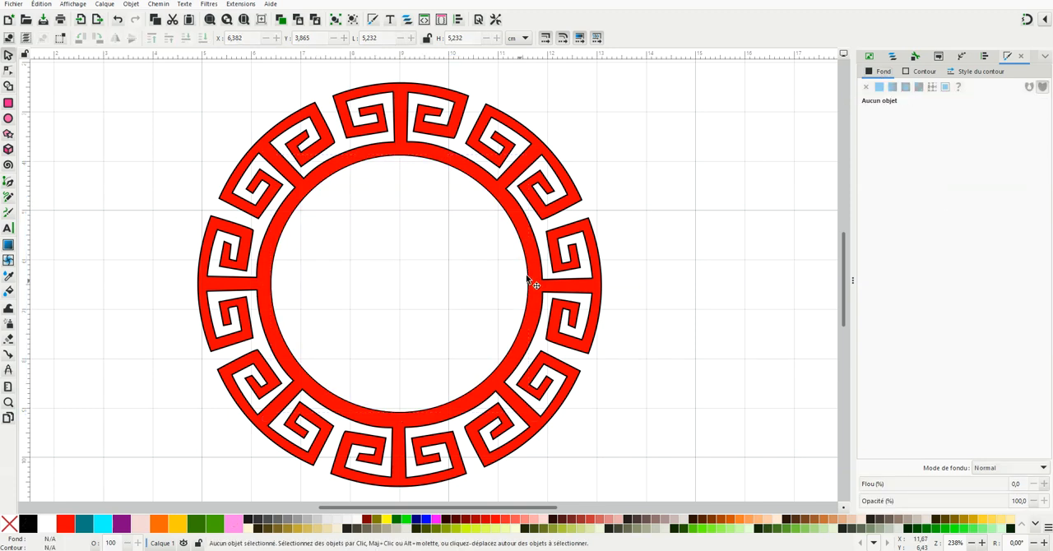
# Step: Set the running stitch repetitions (Répétitions) to 2 for both objects in the Ink/Stitch parameters and apply
pyautogui.press('5')
pyautogui.moveTo(506, 508); pyautogui.dragTo(581, 508)
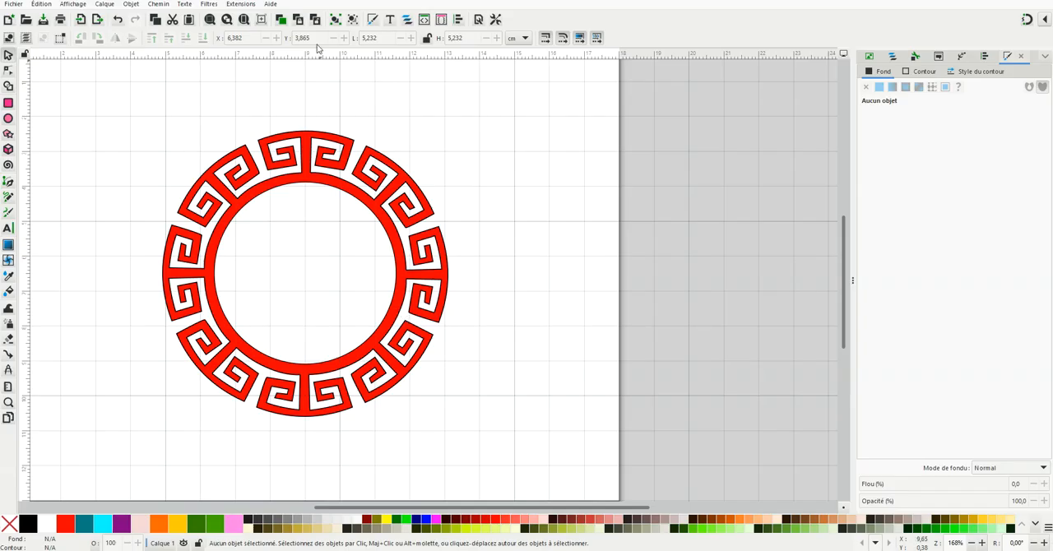
pyautogui.click(239, 4)
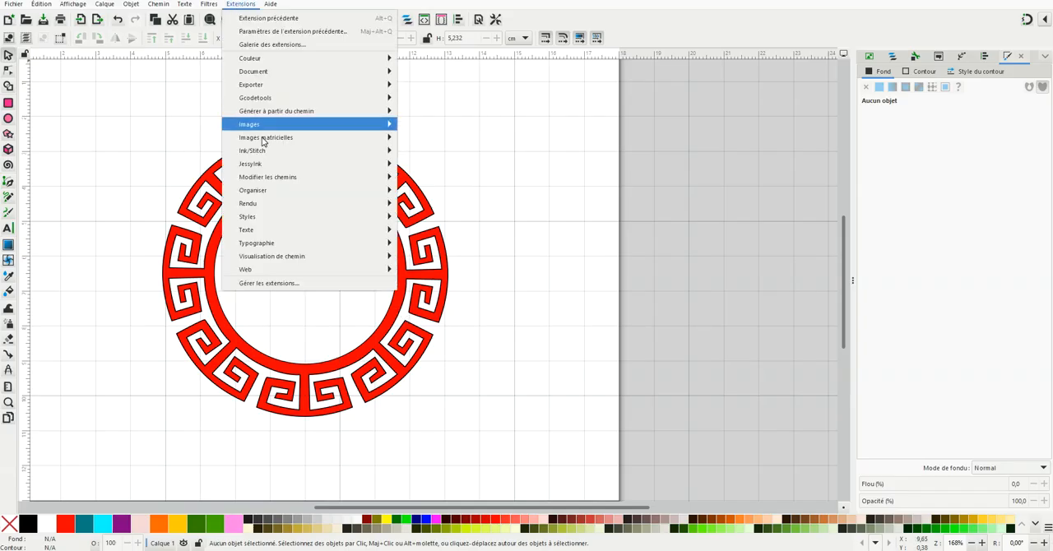
pyautogui.moveTo(267, 155)
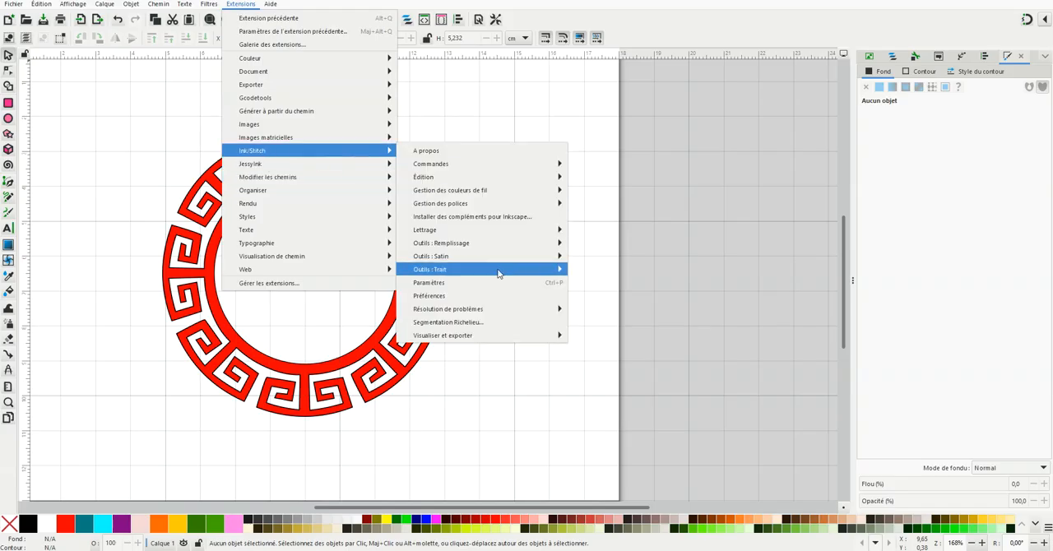
pyautogui.click(442, 284)
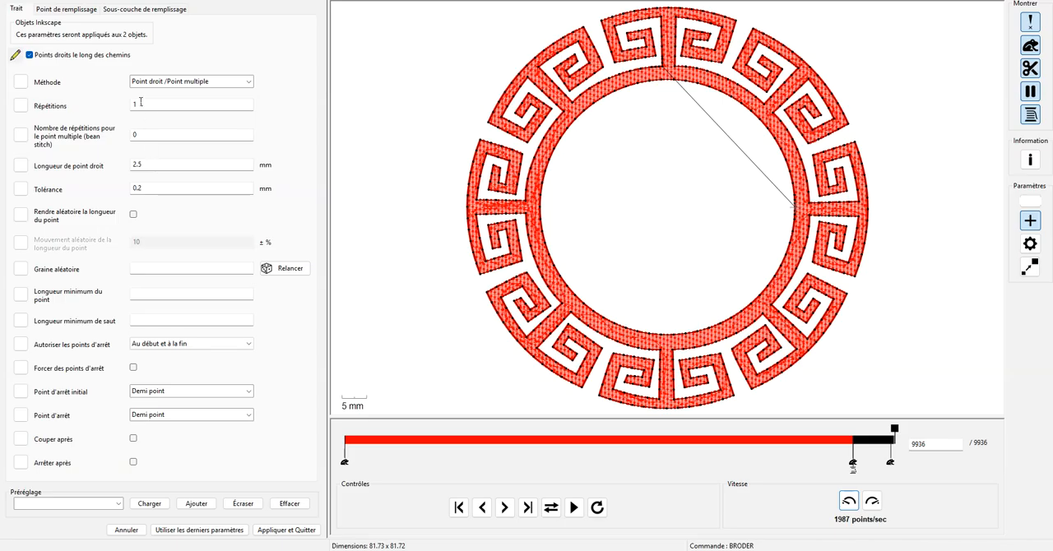
pyautogui.doubleClick(141, 102)
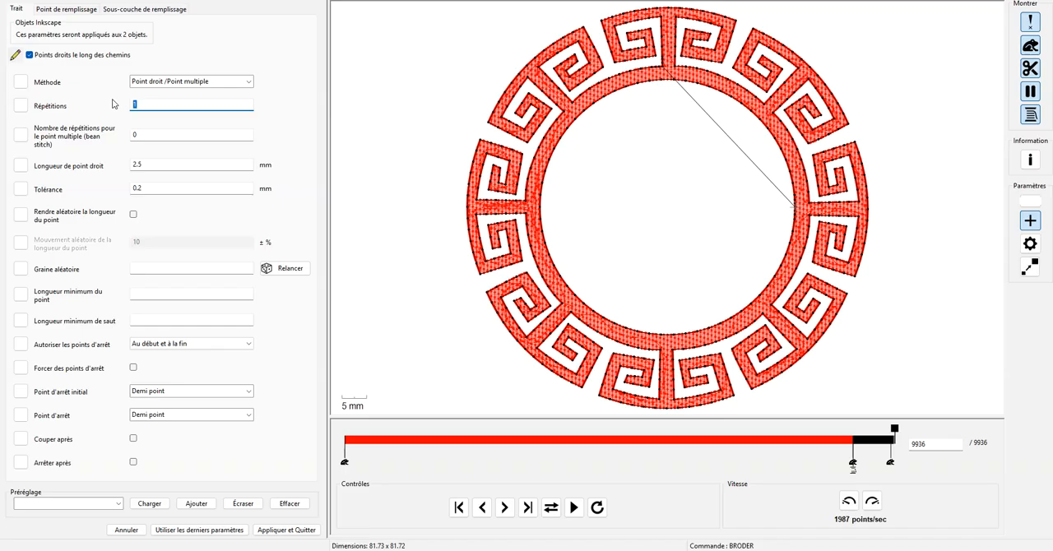
pyautogui.write('2')
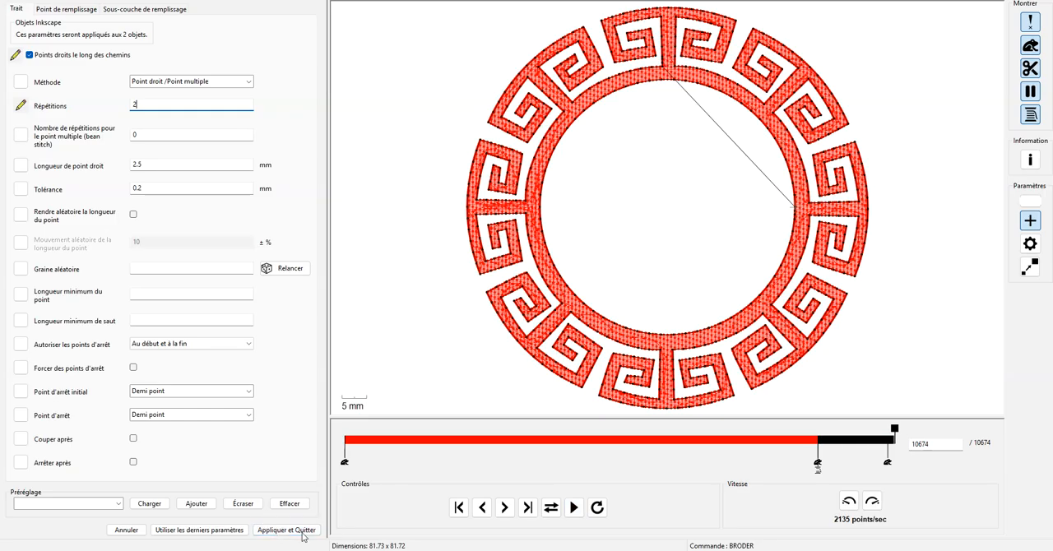
pyautogui.click(283, 532)
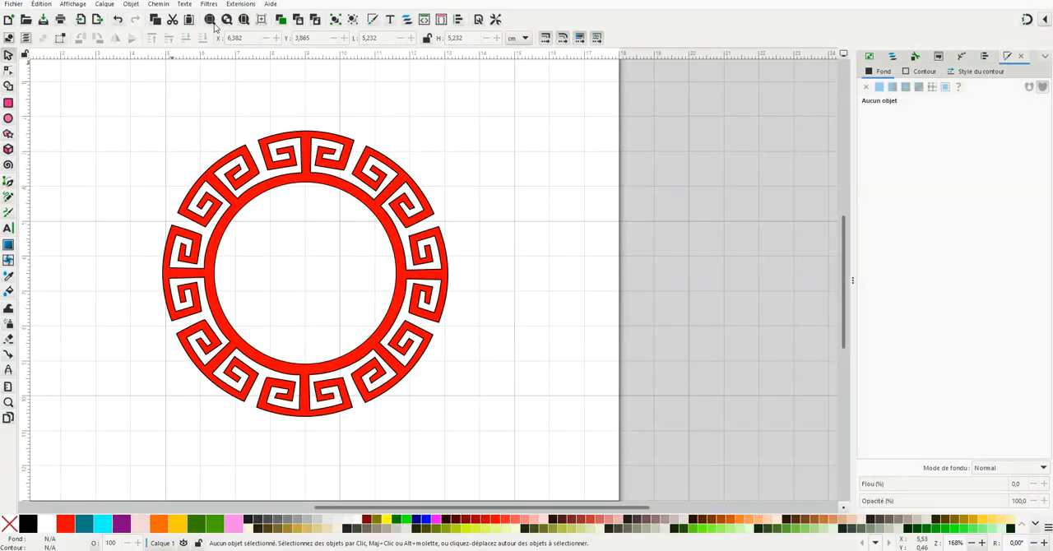
# Step: Generate an Ink/Stitch stitch plan preview of the design in high-quality realistic rendering, and close the dialog
pyautogui.click(240, 4)
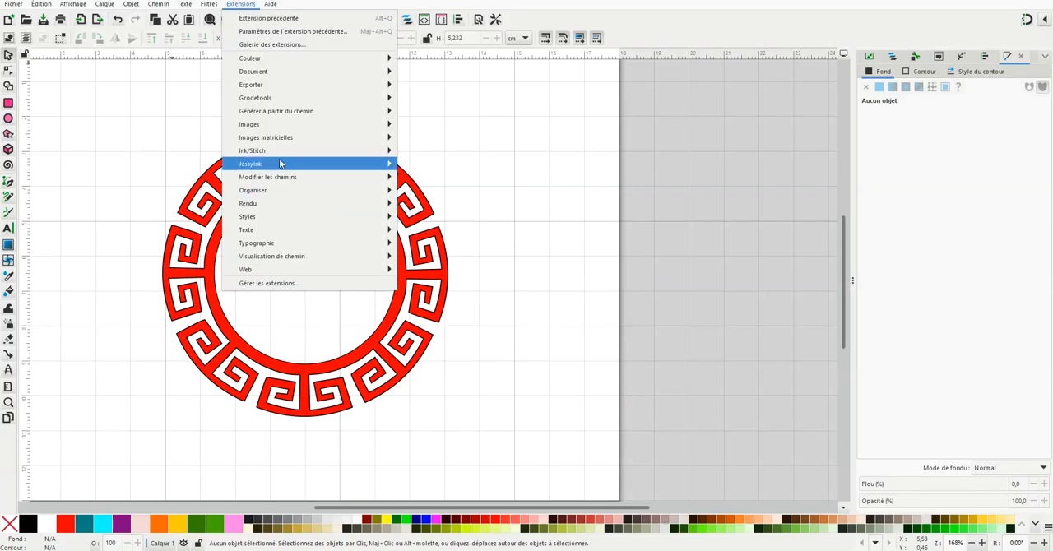
pyautogui.moveTo(275, 156)
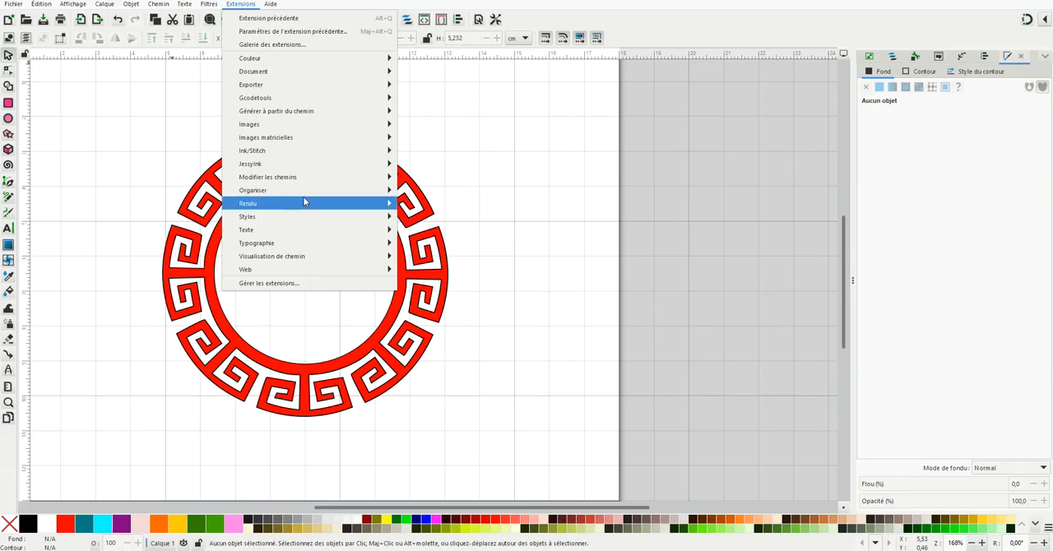
pyautogui.moveTo(289, 189)
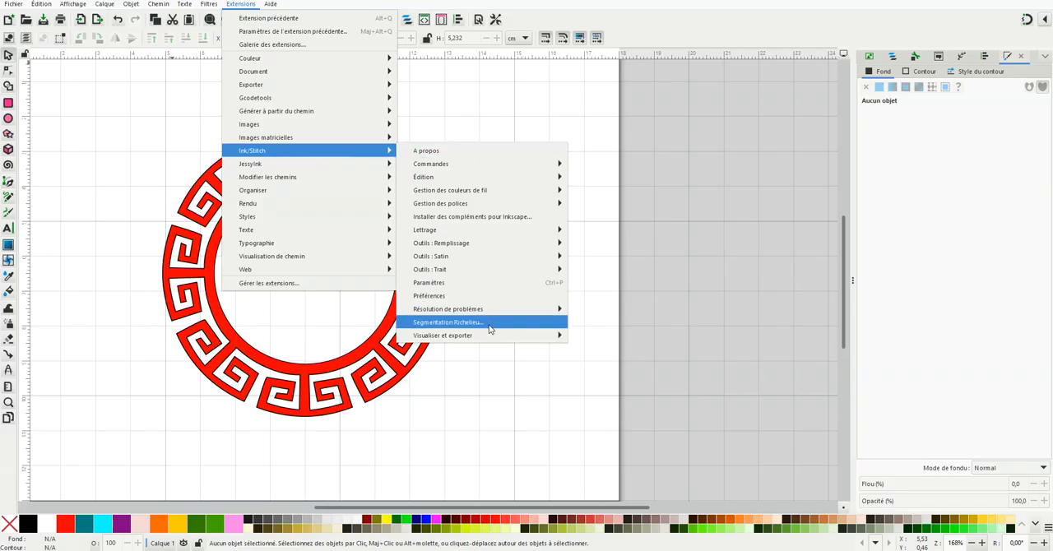
pyautogui.moveTo(490, 338)
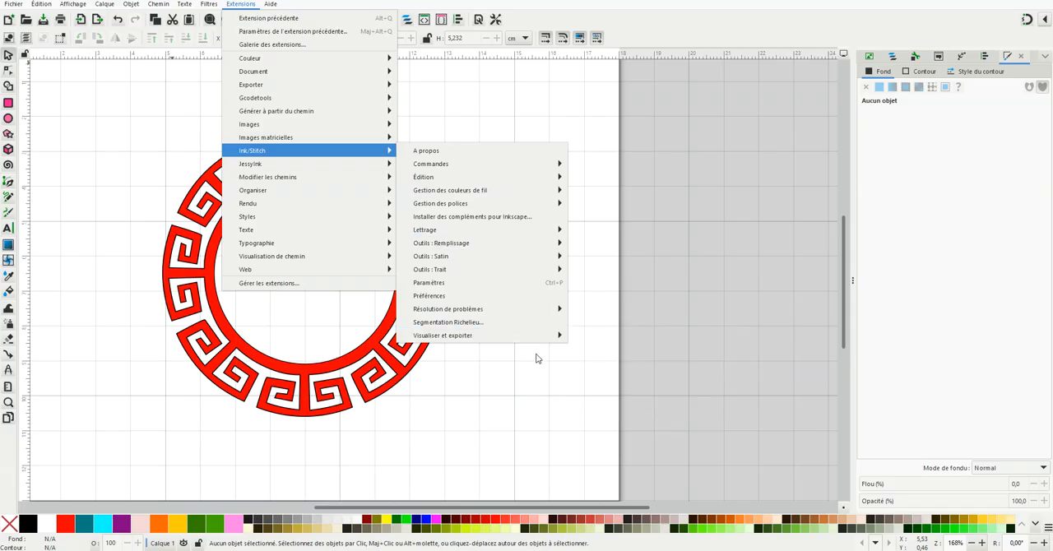
pyautogui.moveTo(553, 339)
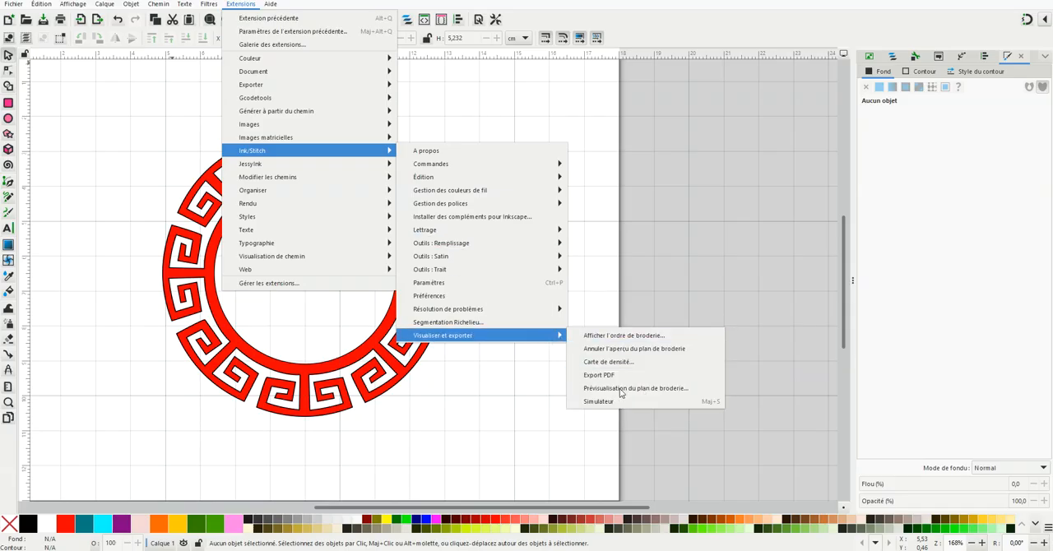
pyautogui.click(621, 389)
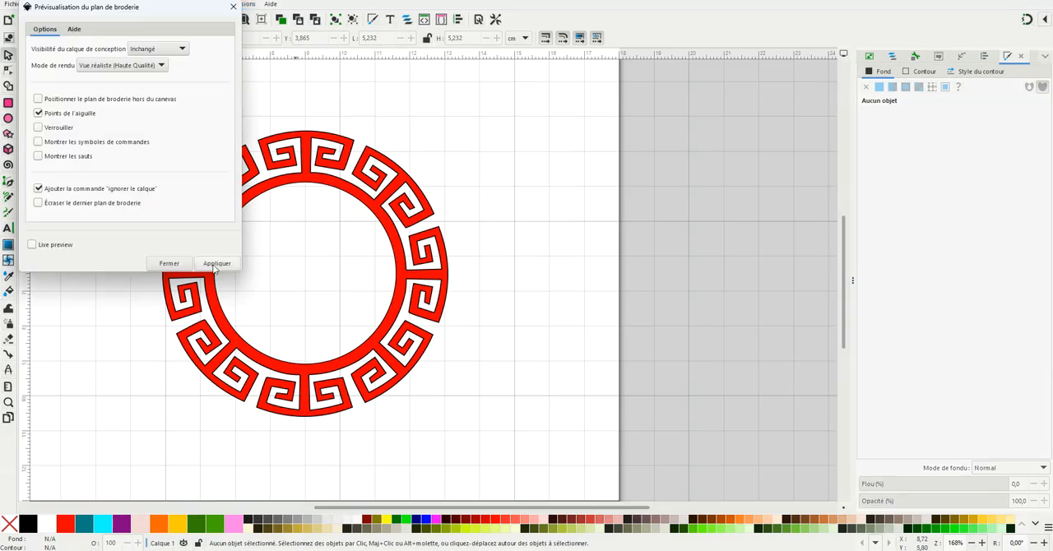
pyautogui.click(216, 263)
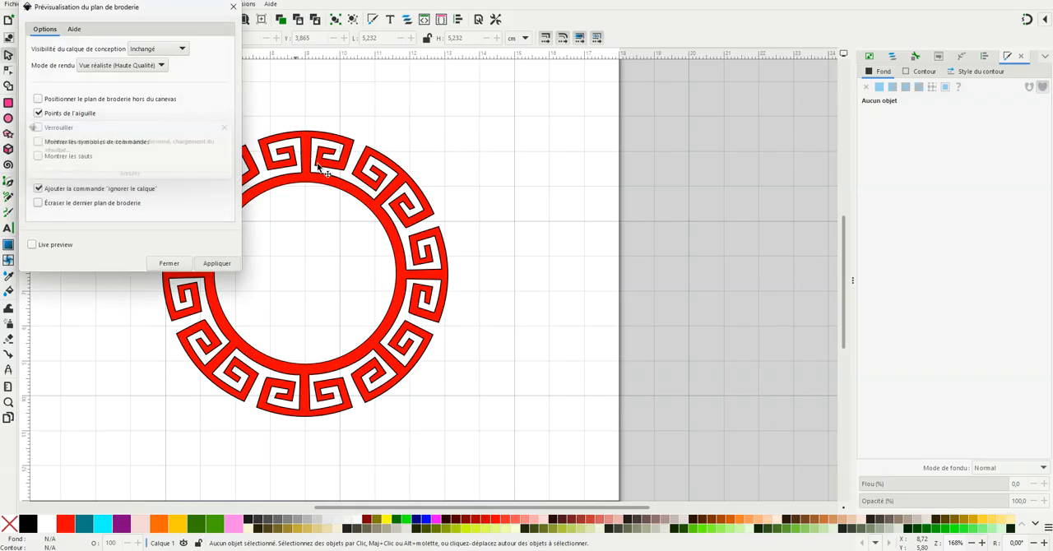
pyautogui.click(168, 263)
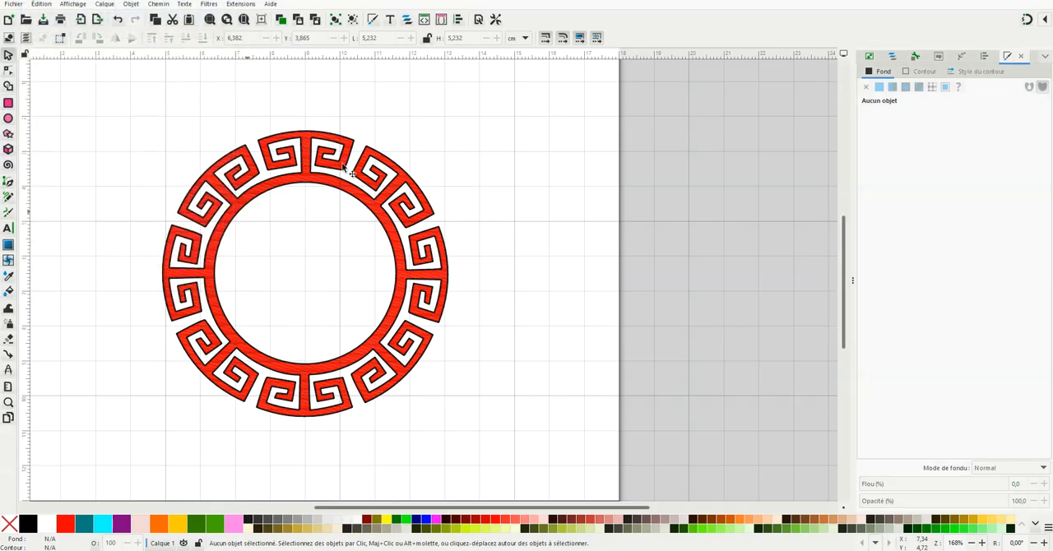
# Step: Move the stitch plan preview off the original ring to about X 13.8 cm, Y 2.3 cm, beside it
pyautogui.click(311, 181)
pyautogui.hotkey('ctrl', 'd')
pyautogui.moveTo(333, 192); pyautogui.dragTo(625, 181)
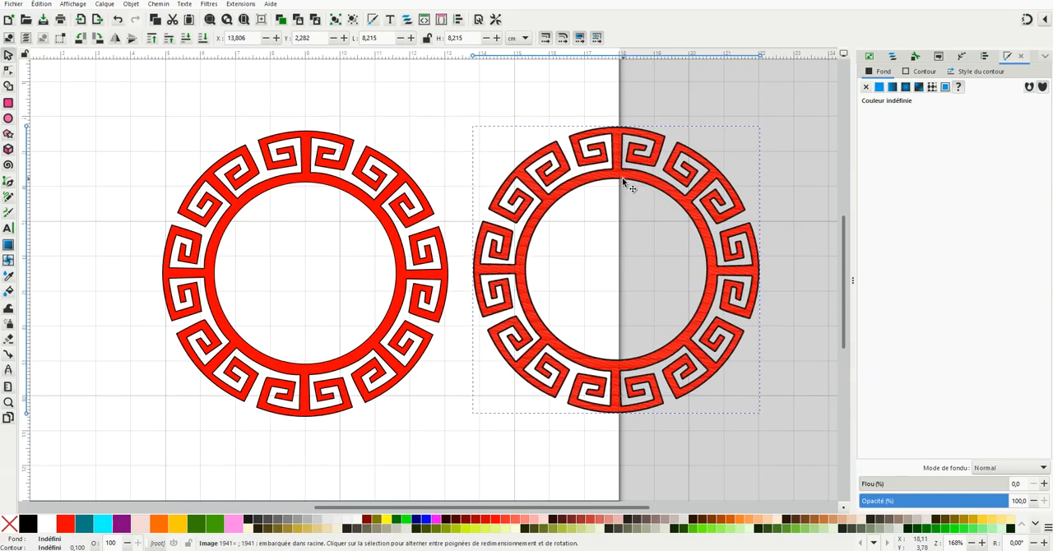
# Step: Examine the preview's fill and outline stitches up close, compare the whole preview with the original ring, and deselect it
pyautogui.scroll(4, 543, 329)
pyautogui.scroll(1, 537, 327)
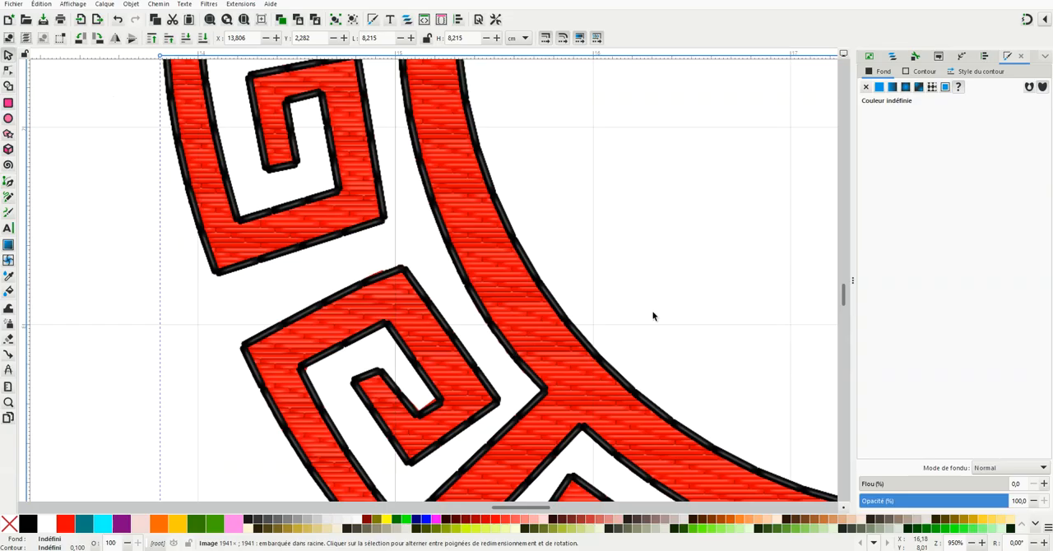
pyautogui.scroll(-3, 658, 287)
pyautogui.scroll(-1, 711, 268)
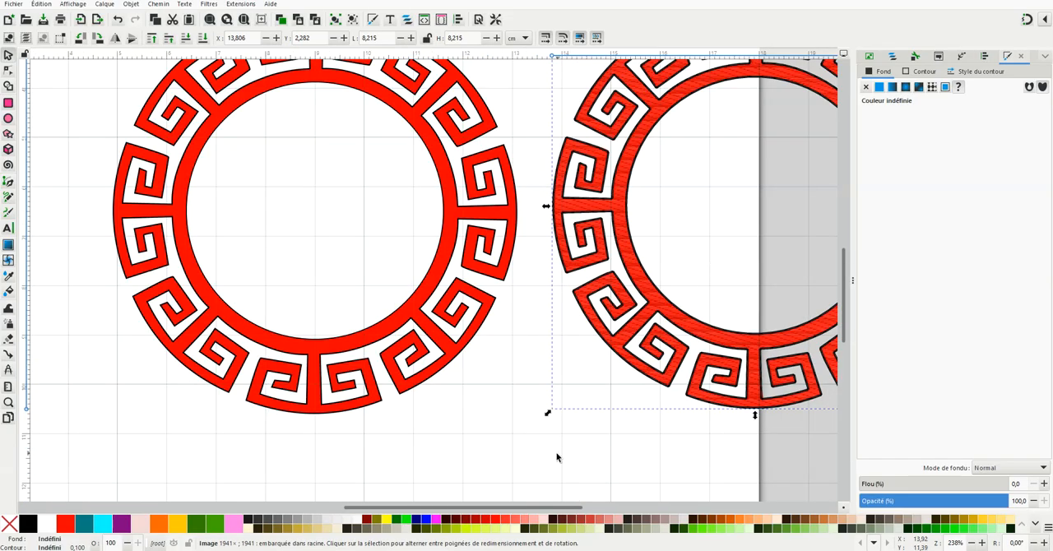
pyautogui.moveTo(528, 511); pyautogui.dragTo(602, 511)
pyautogui.moveTo(845, 321); pyautogui.dragTo(845, 298)
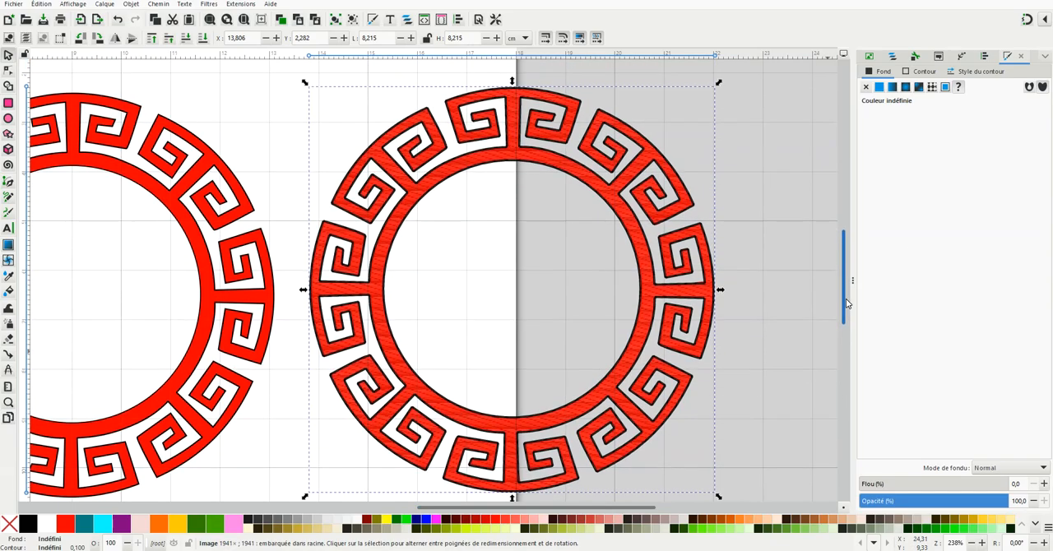
pyautogui.scroll(-1, 431, 194)
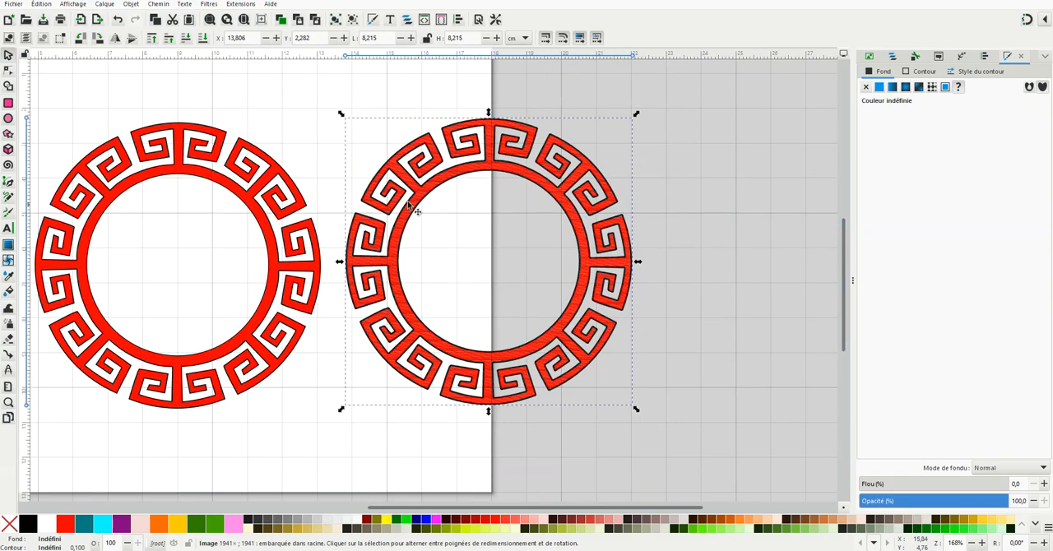
pyautogui.scroll(-1, 306, 197)
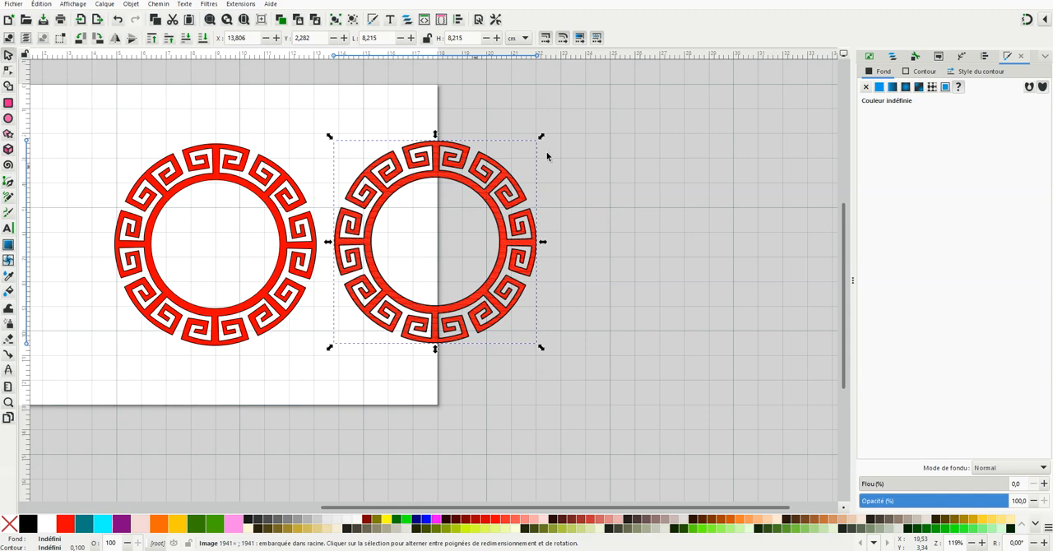
pyautogui.moveTo(606, 510); pyautogui.dragTo(549, 511)
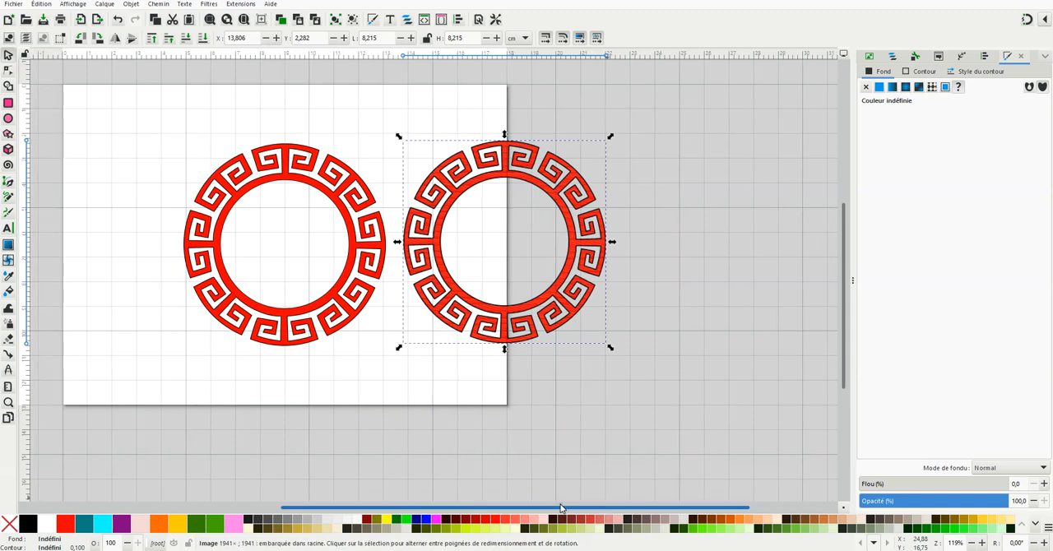
pyautogui.click(701, 183)
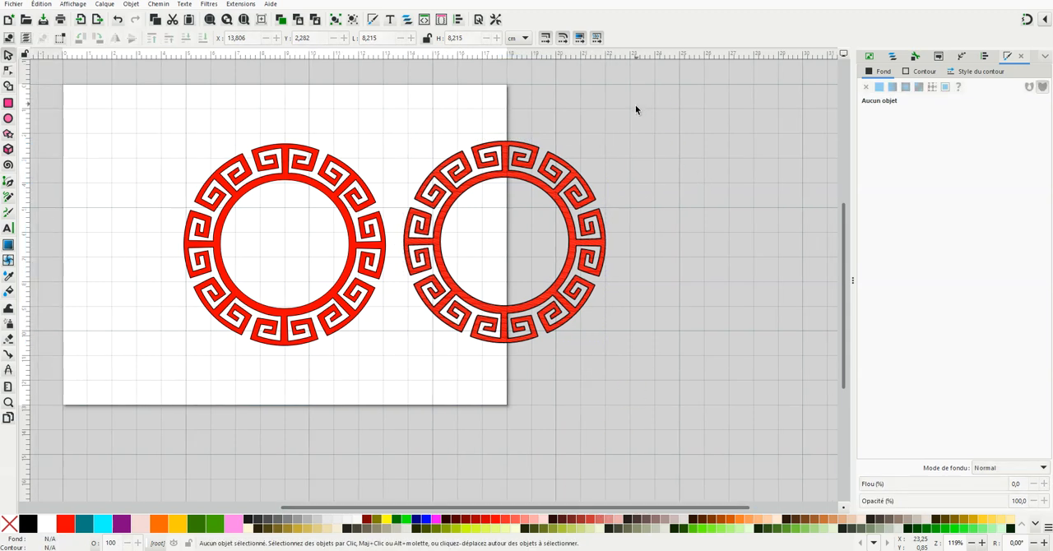